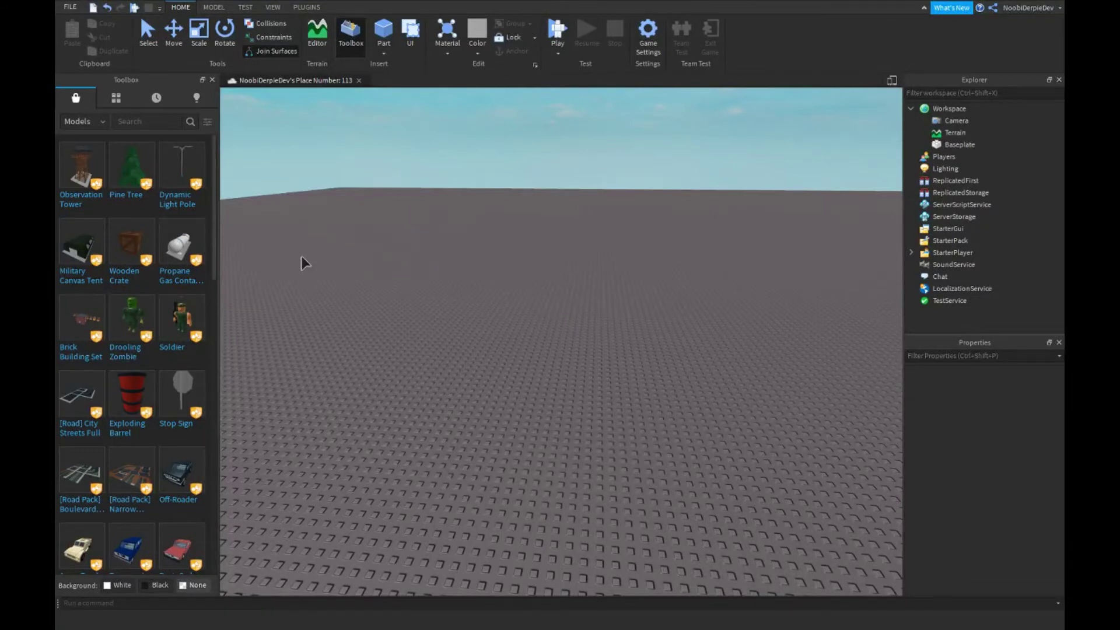
Add a ScreenGui with a Frame under StarterGui, then delete both
{"action": "right_click_drag", "start_coordinate": [302, 260], "coordinate": [927, 239]}
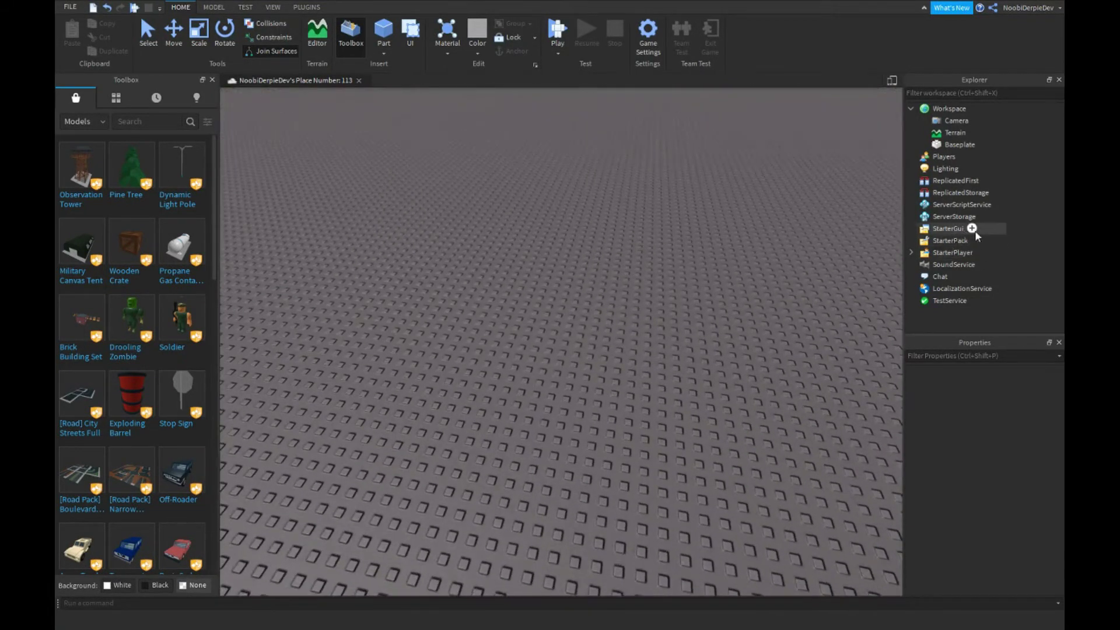
{"action": "left_click", "coordinate": [964, 231]}
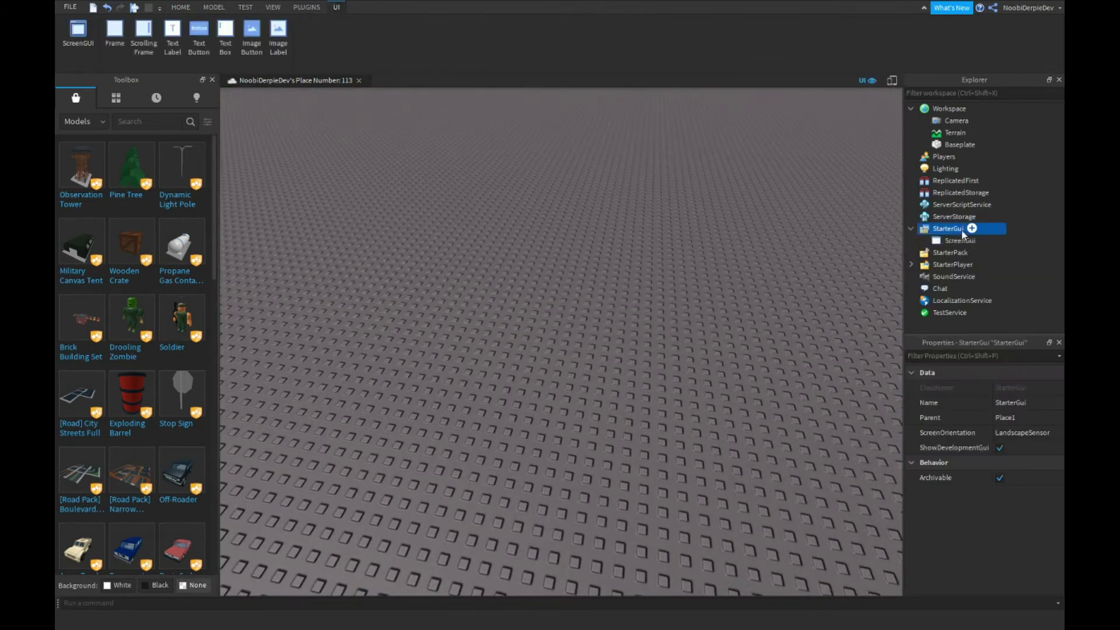
{"action": "left_click", "coordinate": [983, 241]}
{"action": "left_click", "coordinate": [956, 265]}
{"action": "right_click_drag", "start_coordinate": [816, 408], "coordinate": [781, 319]}
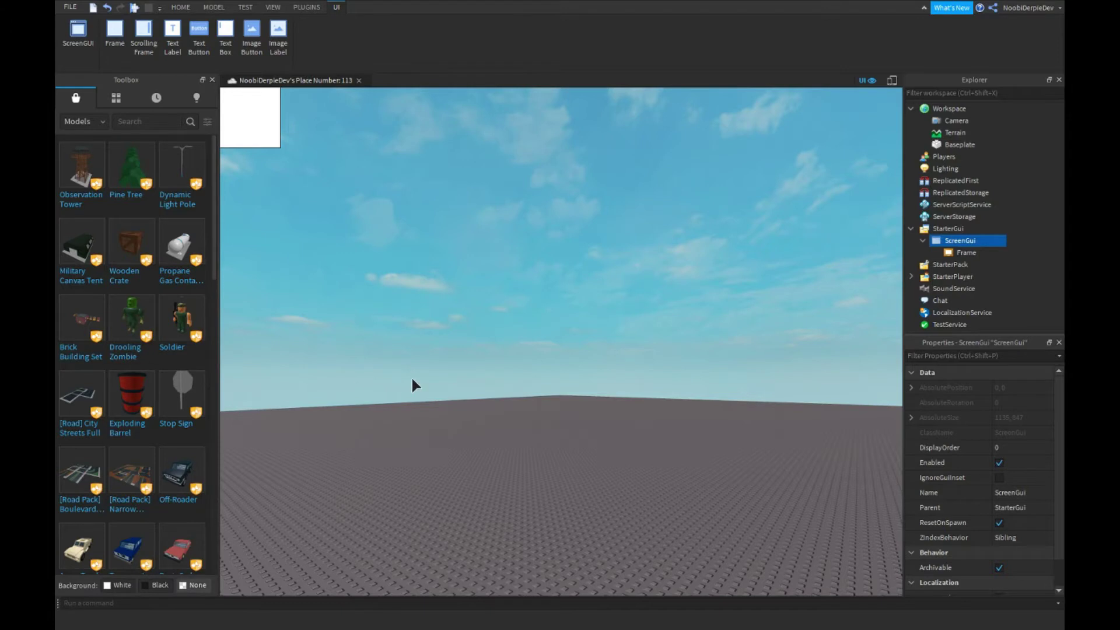
{"action": "right_click_drag", "start_coordinate": [413, 385], "coordinate": [418, 385]}
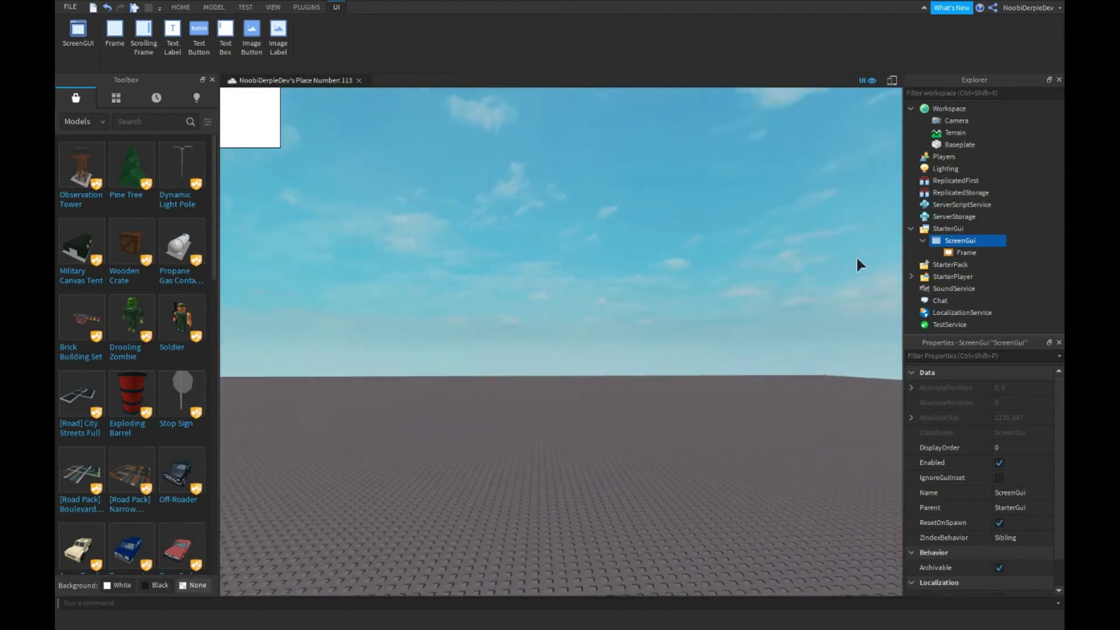
{"action": "left_click", "coordinate": [965, 252]}
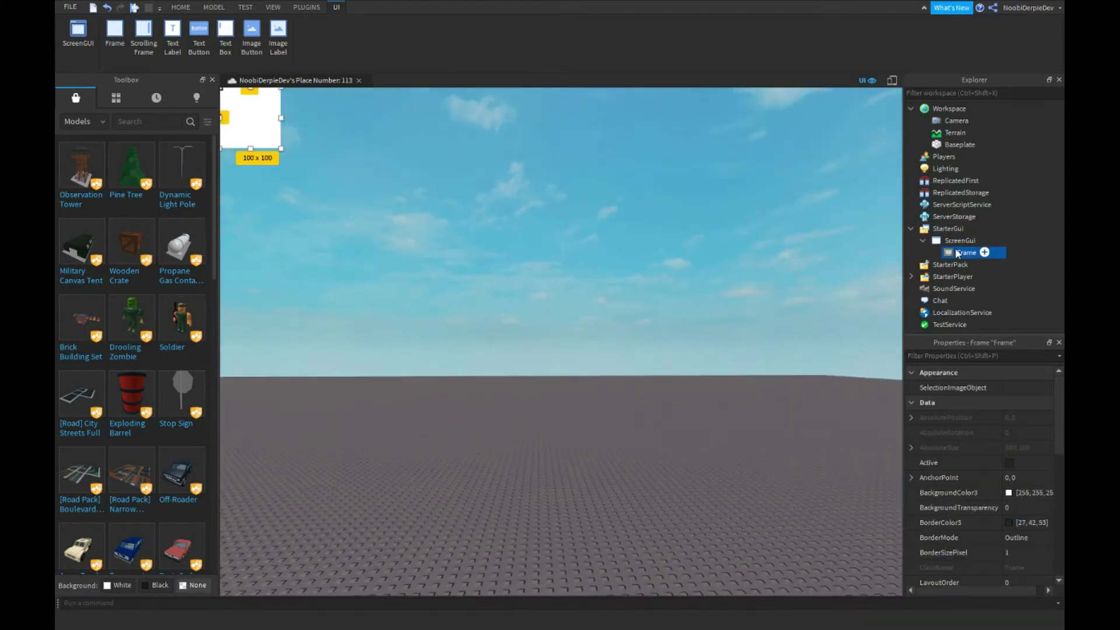
{"action": "key", "text": "Delete"}
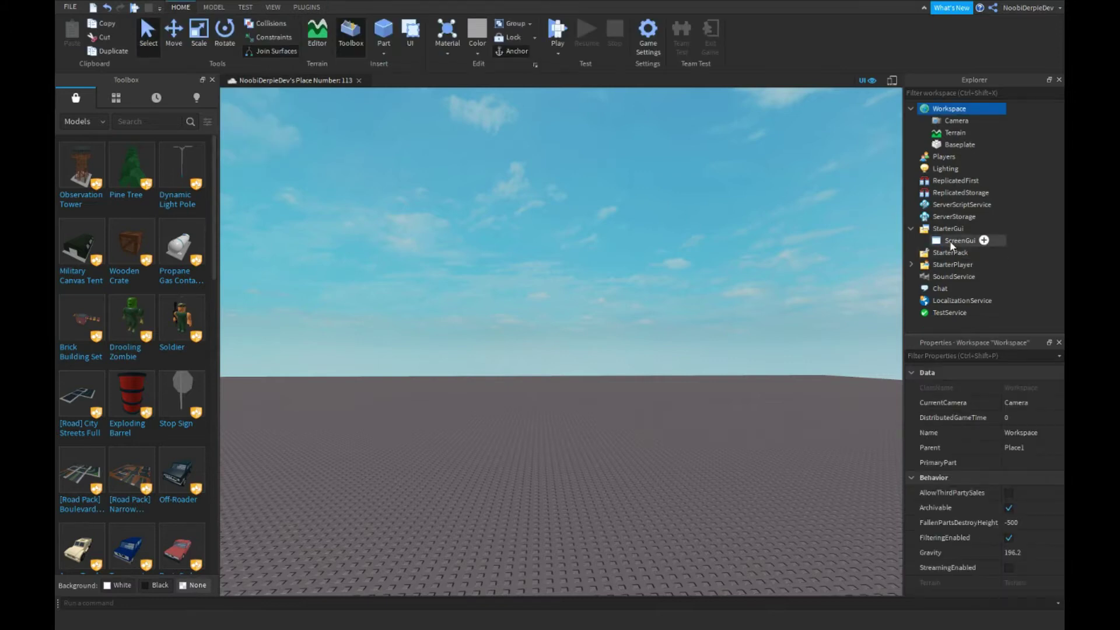
{"action": "left_click", "coordinate": [951, 242]}
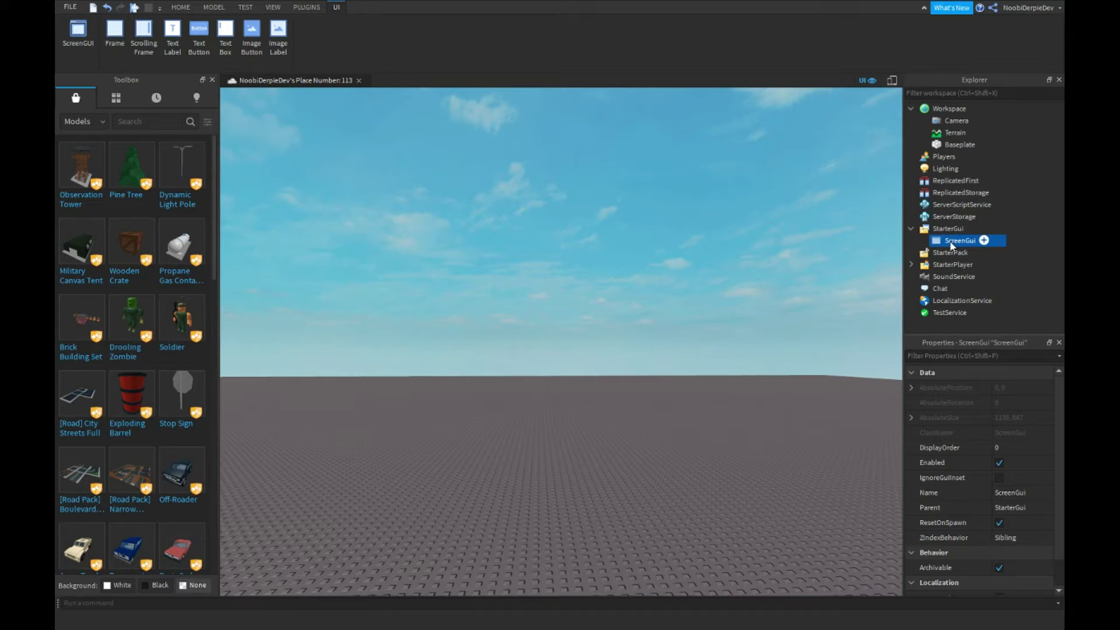
{"action": "key", "text": "Delete"}
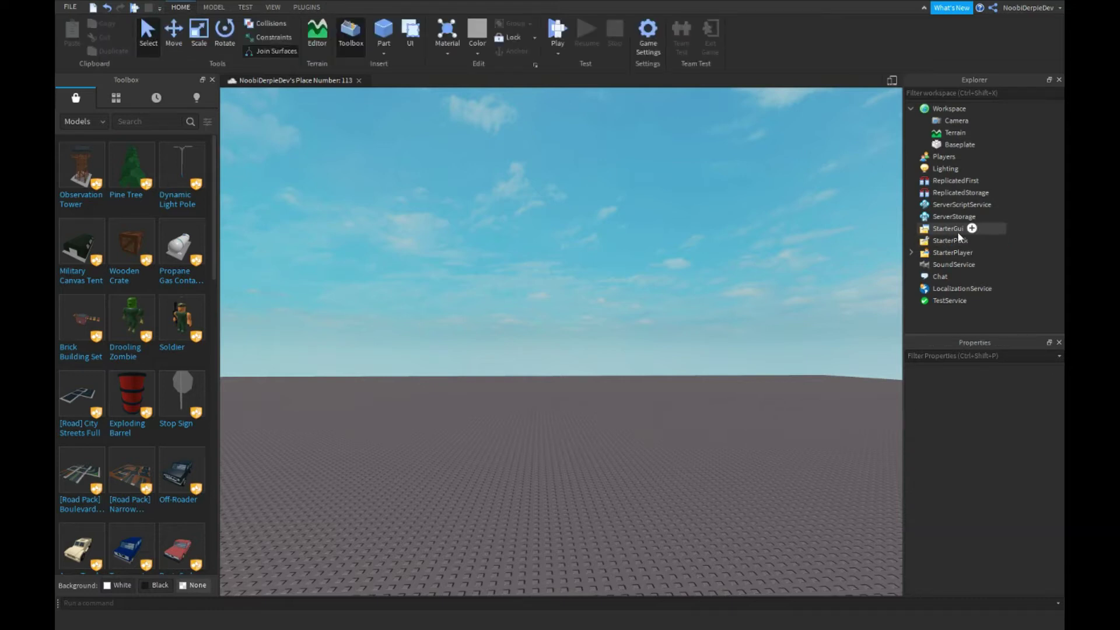
Insert a new ScreenGui under StarterGui with an ImageLabel inside it
{"action": "left_click", "coordinate": [971, 228]}
{"action": "type", "text": "screen"}
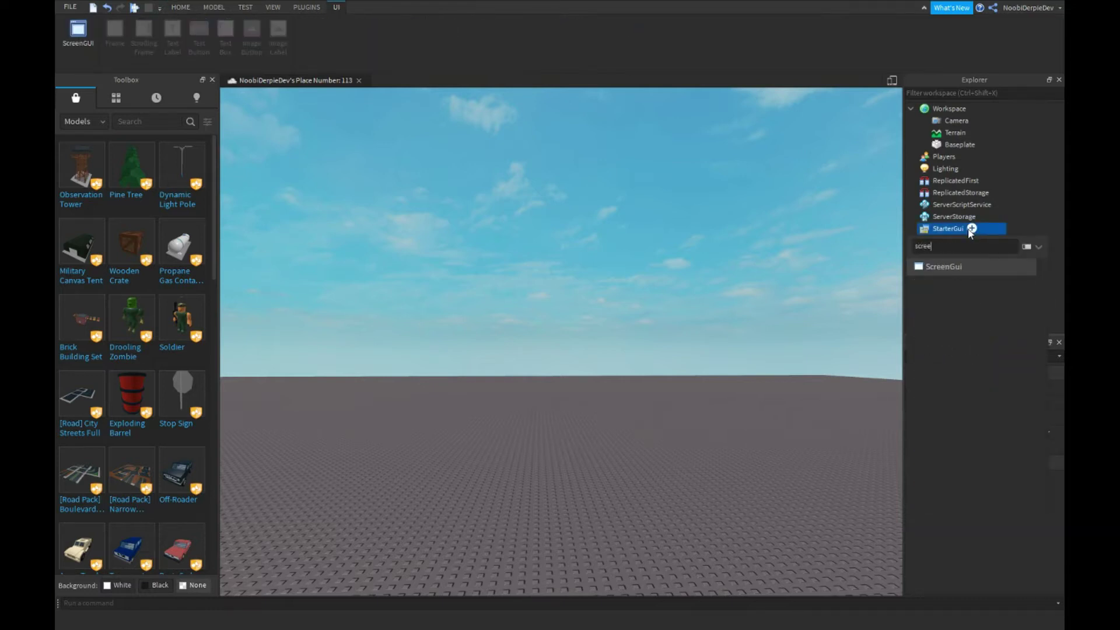
{"action": "key", "text": "Return"}
{"action": "left_click", "coordinate": [983, 241]}
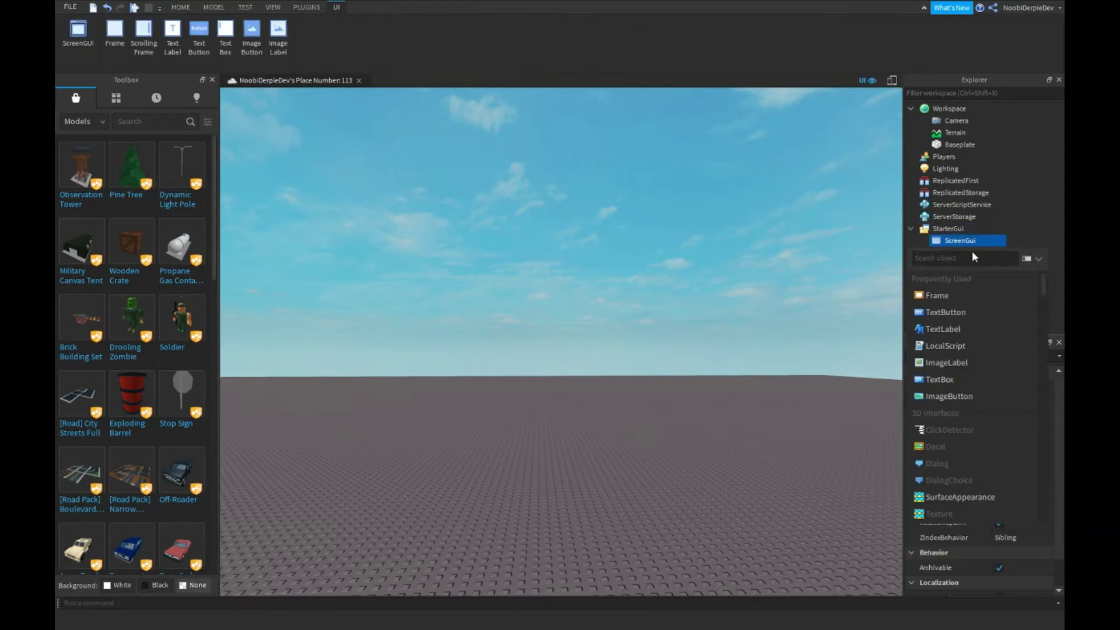
{"action": "type", "text": "Imagelabl"}
{"action": "left_click", "coordinate": [983, 241]}
{"action": "type", "text": "Imagela"}
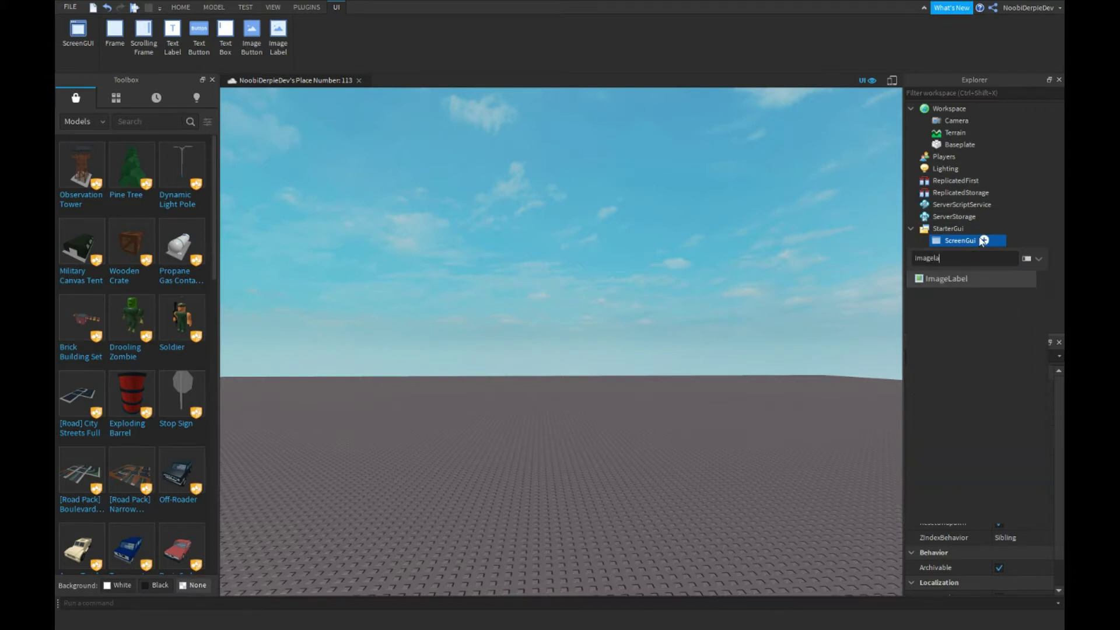
{"action": "key", "text": "Return"}
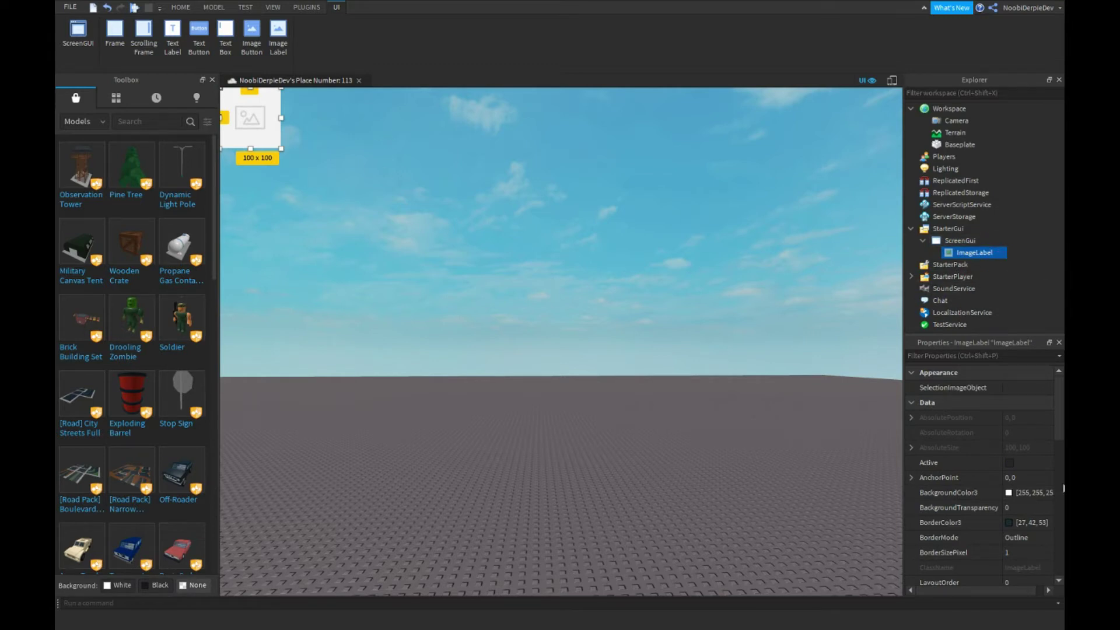
Set the ImageLabel's Image to rbxassetid://605740338
{"action": "scroll", "coordinate": [1016, 460], "scroll_direction": "down", "scroll_amount": 5}
{"action": "scroll", "coordinate": [1012, 460], "scroll_direction": "up", "scroll_amount": 1}
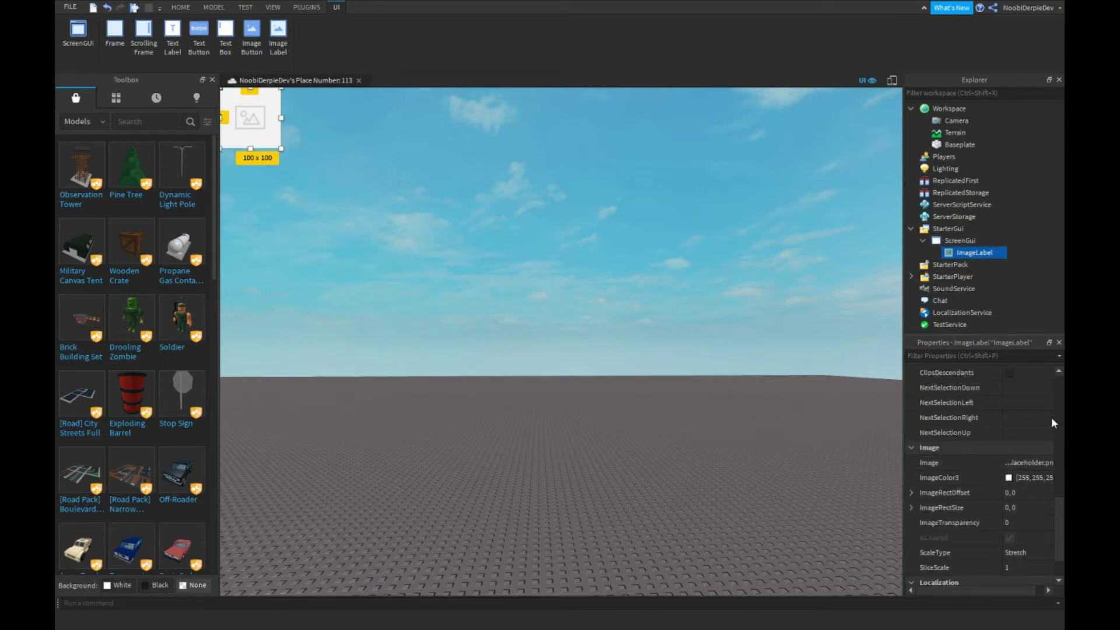
{"action": "left_click", "coordinate": [1025, 465]}
{"action": "type", "text": "r"}
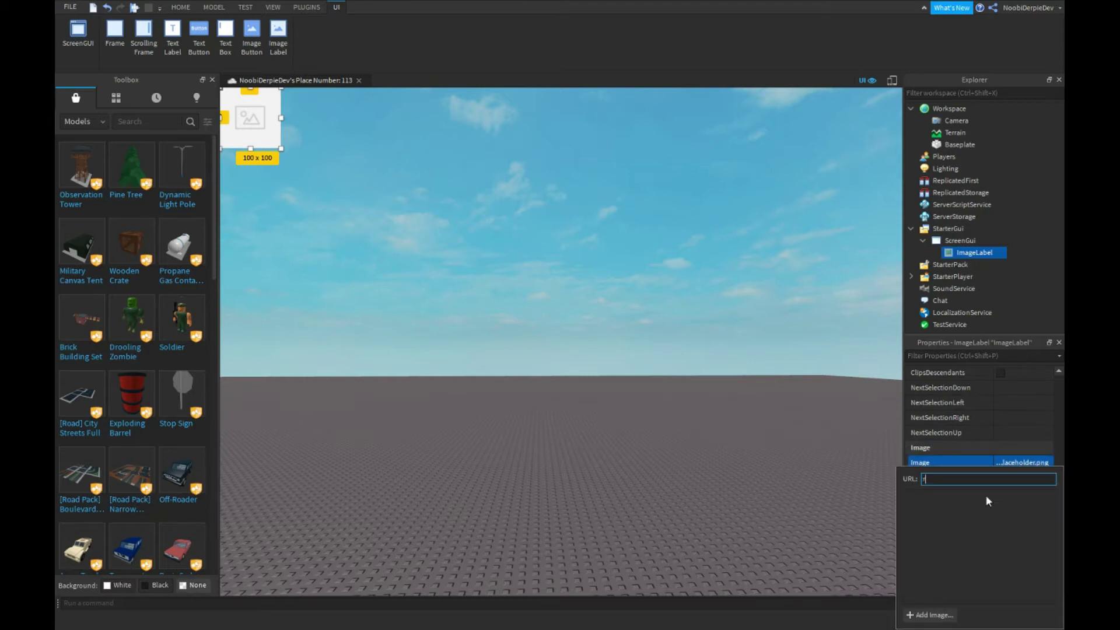
{"action": "type", "text": "bxassetid://605740338"}
{"action": "key", "text": "Return"}
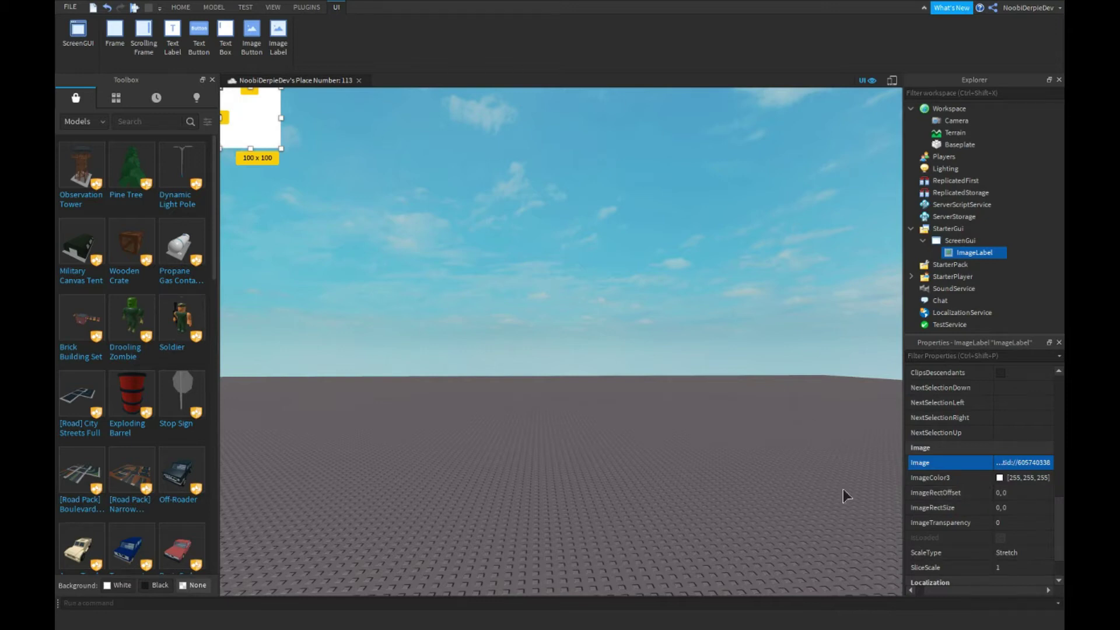
Give the ImageLabel AnchorPoint 0.5, 0.5 and Position {0.5,0},{0.5,0}
{"action": "scroll", "coordinate": [1032, 461], "scroll_direction": "up", "scroll_amount": 5}
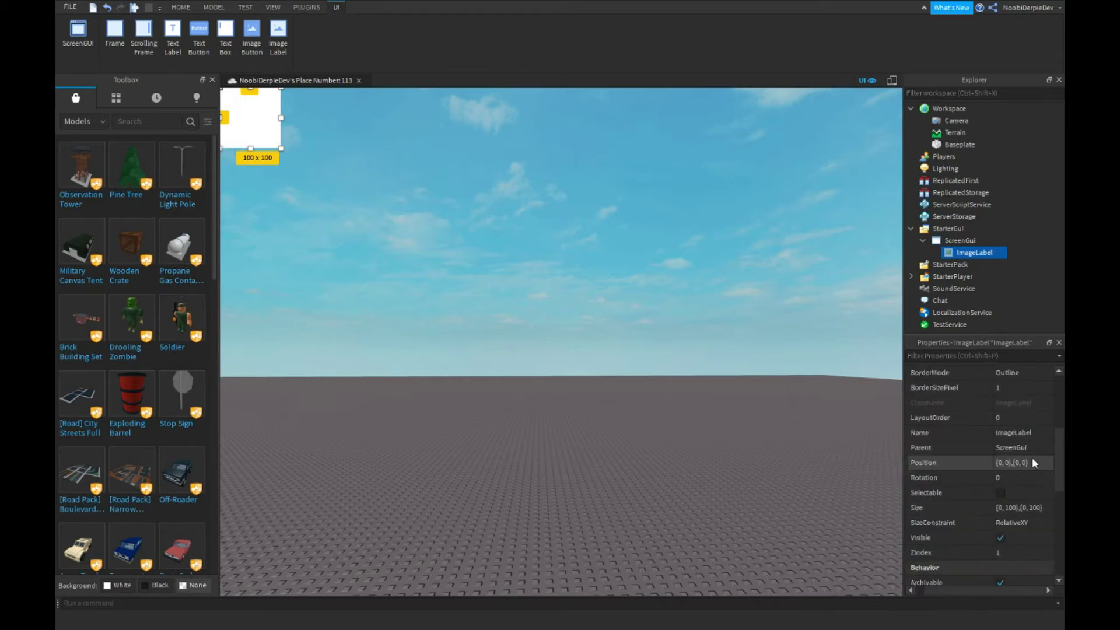
{"action": "scroll", "coordinate": [1031, 457], "scroll_direction": "up", "scroll_amount": 3}
{"action": "left_click", "coordinate": [1023, 447]}
{"action": "type", "text": "0.5,0."}
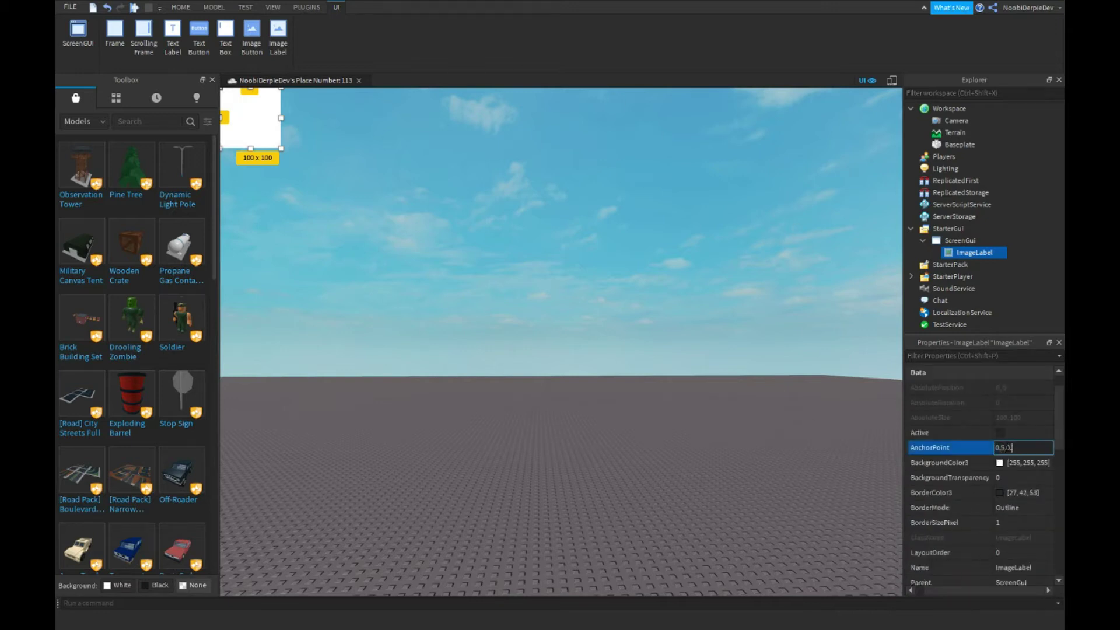
{"action": "type", "text": "5"}
{"action": "key", "text": "Return"}
{"action": "scroll", "coordinate": [1026, 462], "scroll_direction": "down", "scroll_amount": 3}
{"action": "left_click", "coordinate": [1026, 461]}
{"action": "type", "text": "0.5, 0}"}
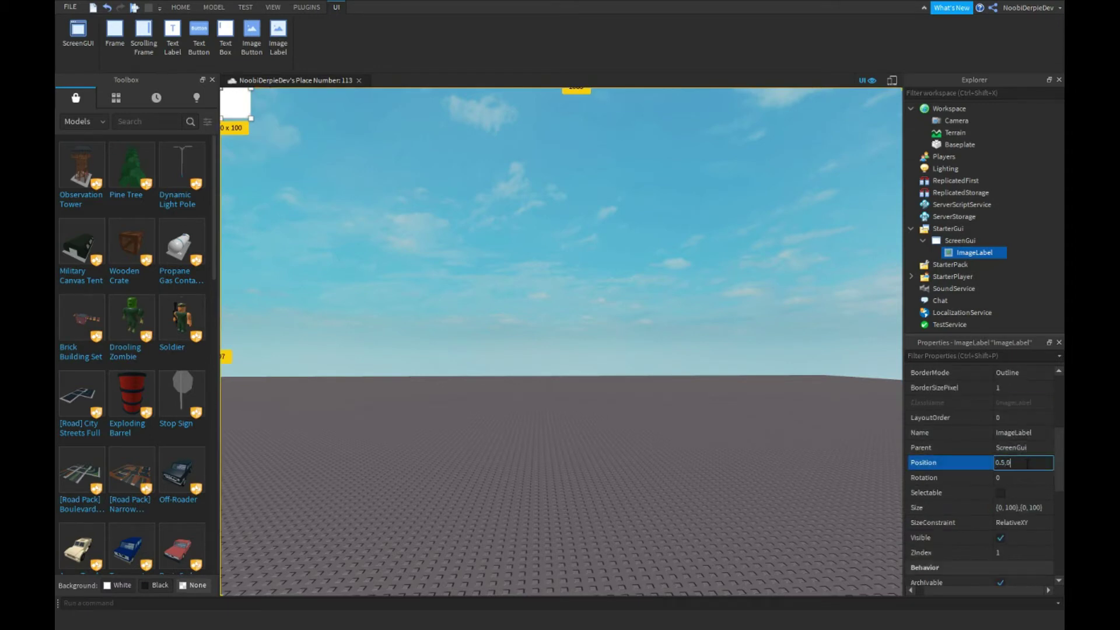
{"action": "type", "text": ",{0.5, 0"}
{"action": "key", "text": "Return"}
Set the ImageLabel's Size to {0,250},{0,600}
{"action": "left_click", "coordinate": [1004, 506]}
{"action": "type", "text": "200"}
{"action": "key", "text": "shift+Left"}
{"action": "key", "text": "shift+Left"}
{"action": "key", "text": "shift+Left"}
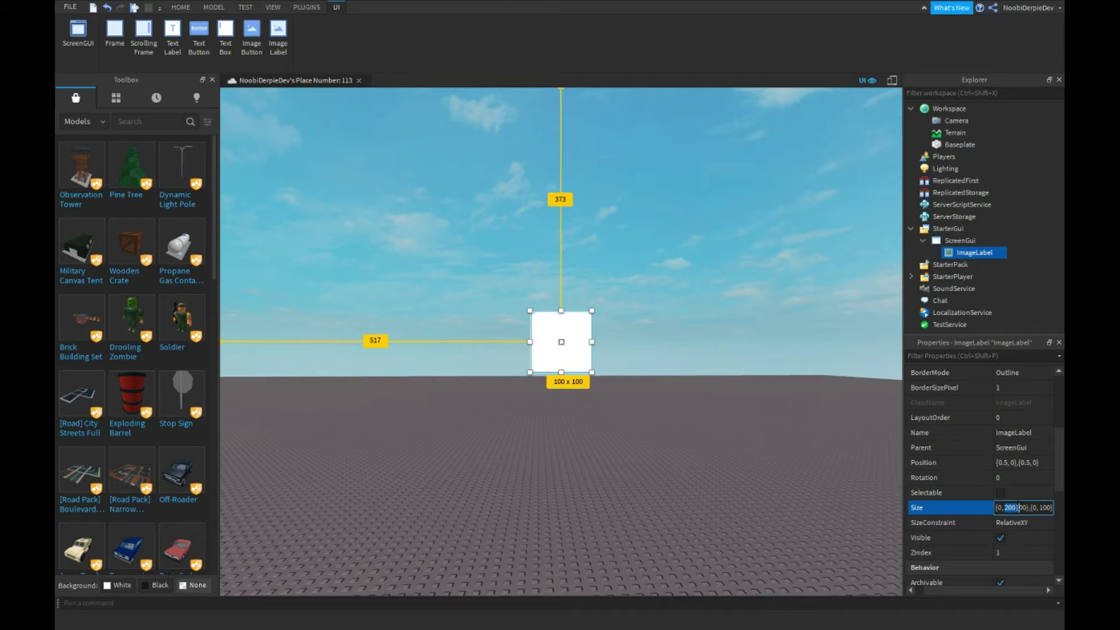
{"action": "key", "text": "Right"}
{"action": "key", "text": "Delete"}
{"action": "key", "text": "Delete"}
{"action": "key", "text": "Delete"}
{"action": "key", "text": "BackSpace"}
{"action": "key", "text": "BackSpace"}
{"action": "type", "text": "50"}
{"action": "left_click_drag", "start_coordinate": [1029, 507], "coordinate": [1035, 508]}
{"action": "key", "text": "BackSpace"}
{"action": "type", "text": "60"}
{"action": "key", "text": "Return"}
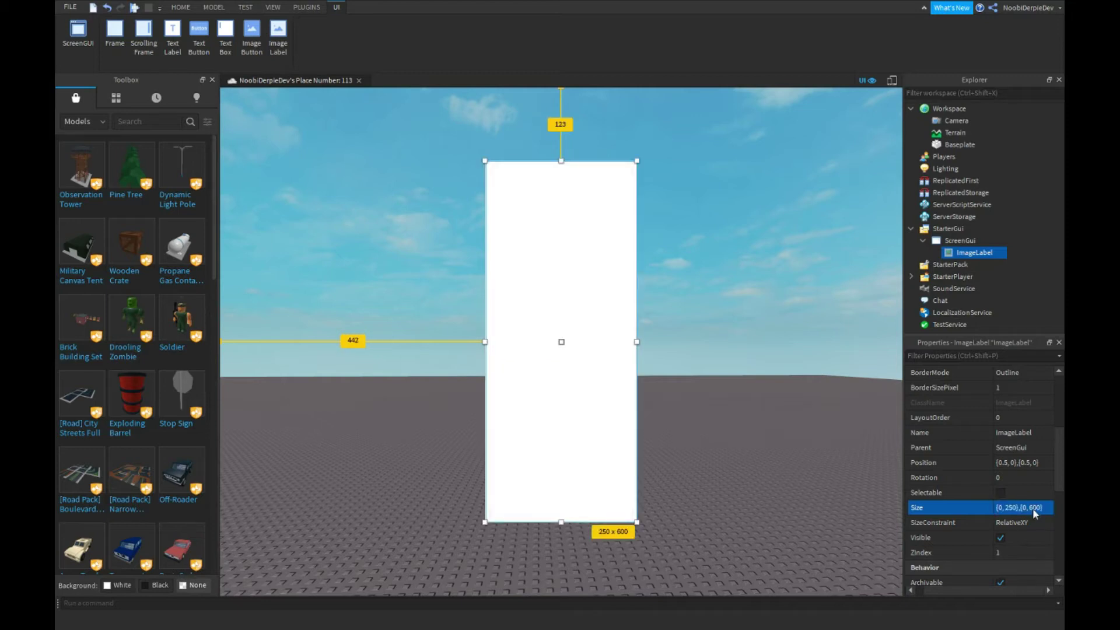
{"action": "scroll", "coordinate": [995, 459], "scroll_direction": "up", "scroll_amount": 4}
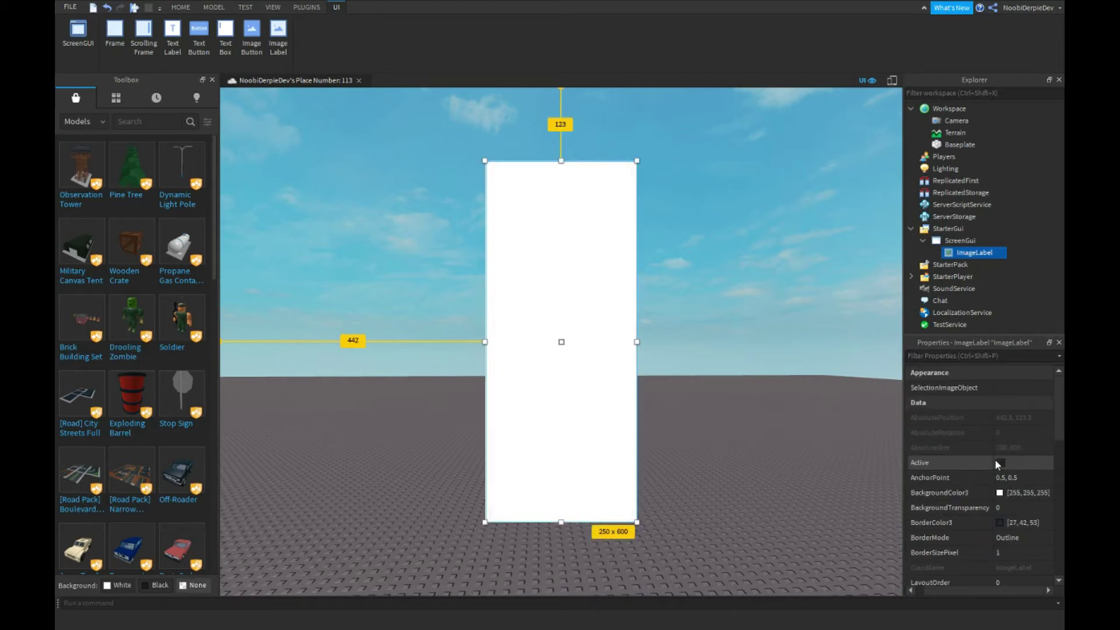
Resize the ImageLabel to scale-based Size {0.3,0},{0.25,0}
{"action": "left_click", "coordinate": [1010, 509]}
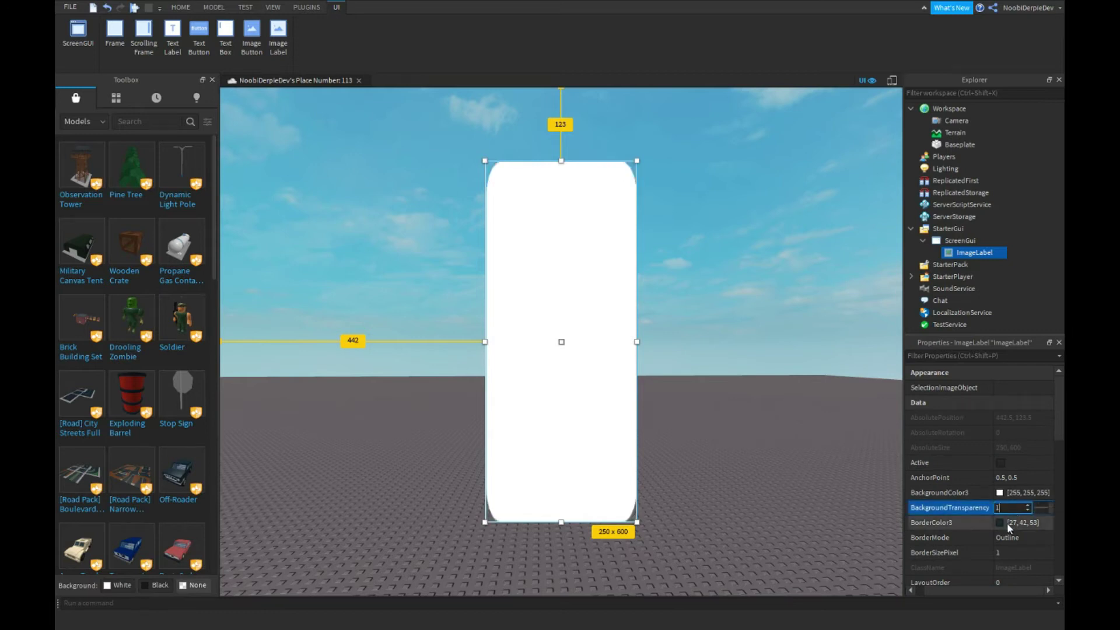
{"action": "scroll", "coordinate": [1007, 522], "scroll_direction": "down", "scroll_amount": 4}
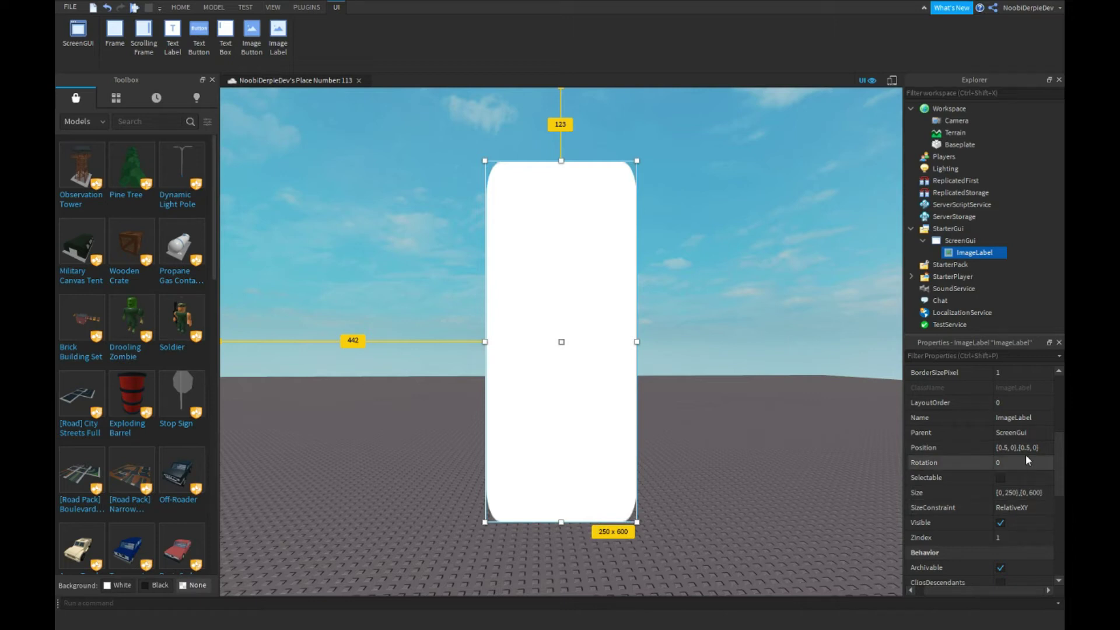
{"action": "left_click", "coordinate": [1018, 492]}
{"action": "type", "text": "0.6, 0}"}
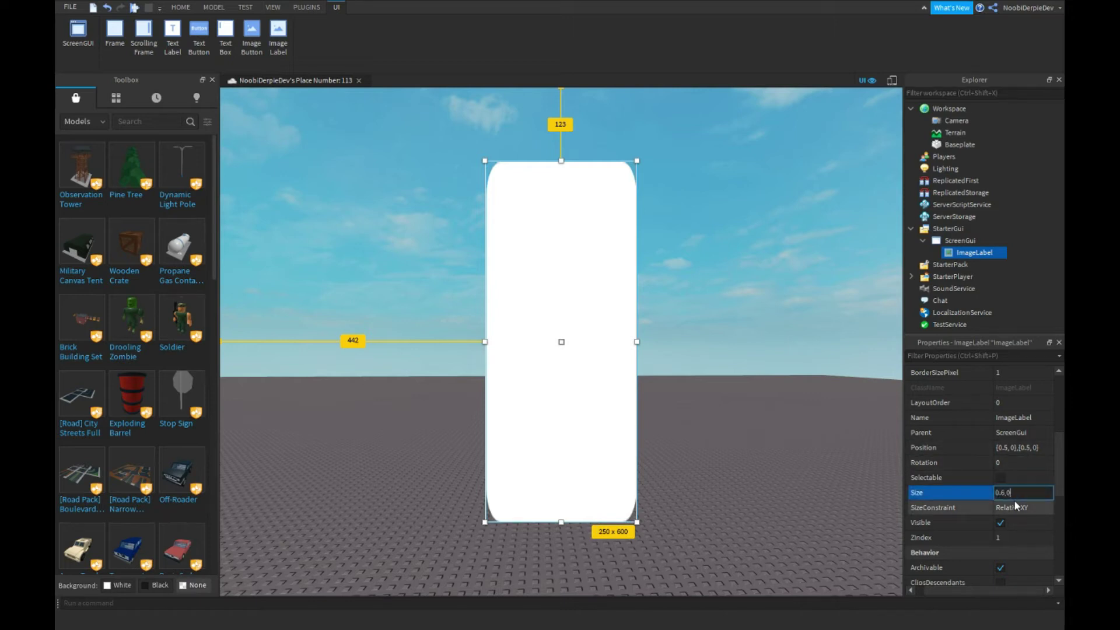
{"action": "type", "text": ",{0.25, 0"}
{"action": "key", "text": "Return"}
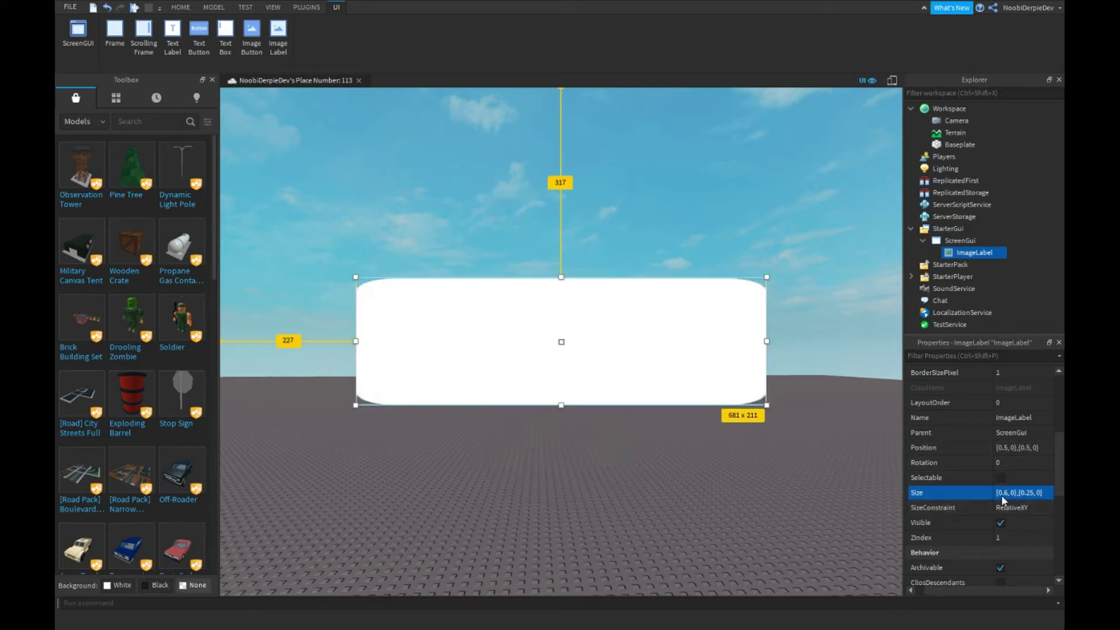
{"action": "left_click", "coordinate": [1002, 493]}
{"action": "key", "text": "BackSpace"}
{"action": "type", "text": "3"}
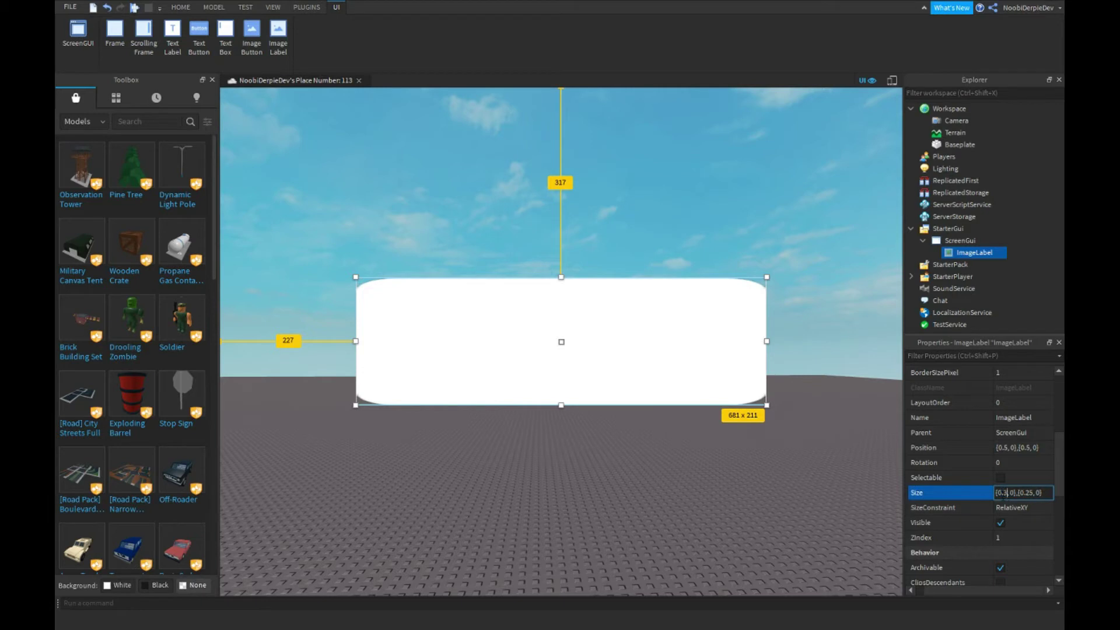
{"action": "key", "text": "Return"}
{"action": "left_click", "coordinate": [940, 240]}
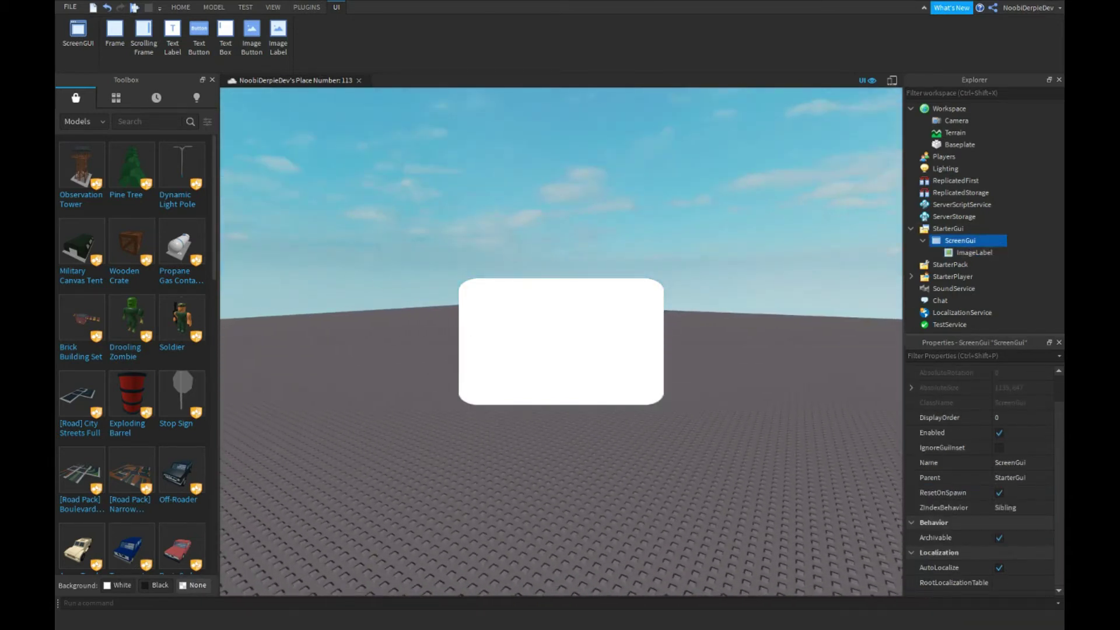
Insert a TextLabel inside the ImageLabel
{"action": "right_click_drag", "start_coordinate": [306, 296], "coordinate": [656, 310]}
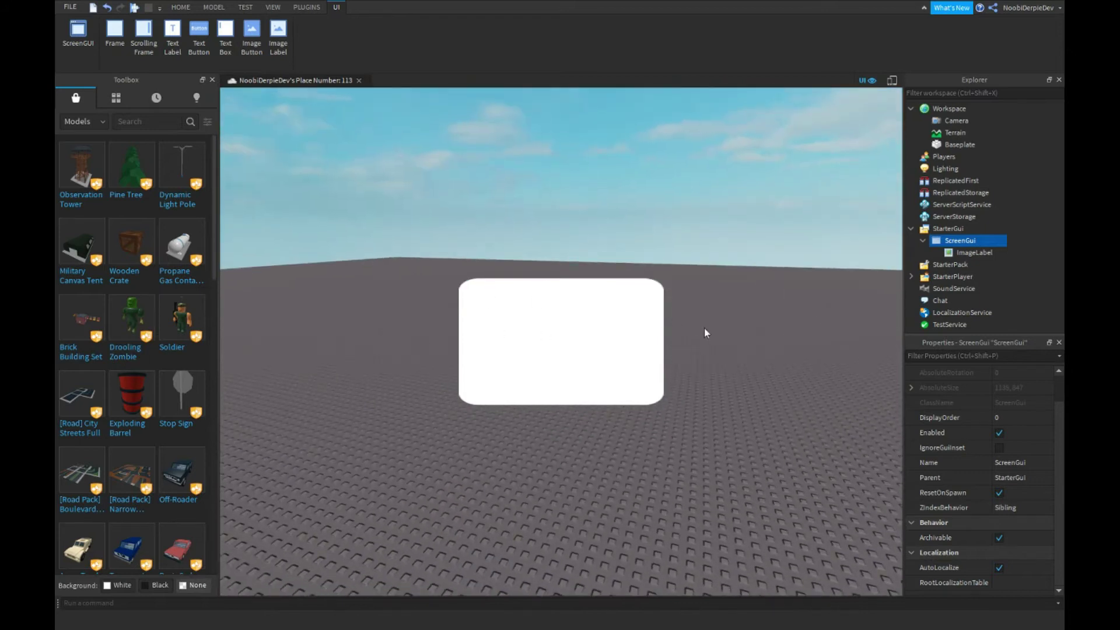
{"action": "left_click", "coordinate": [1001, 252]}
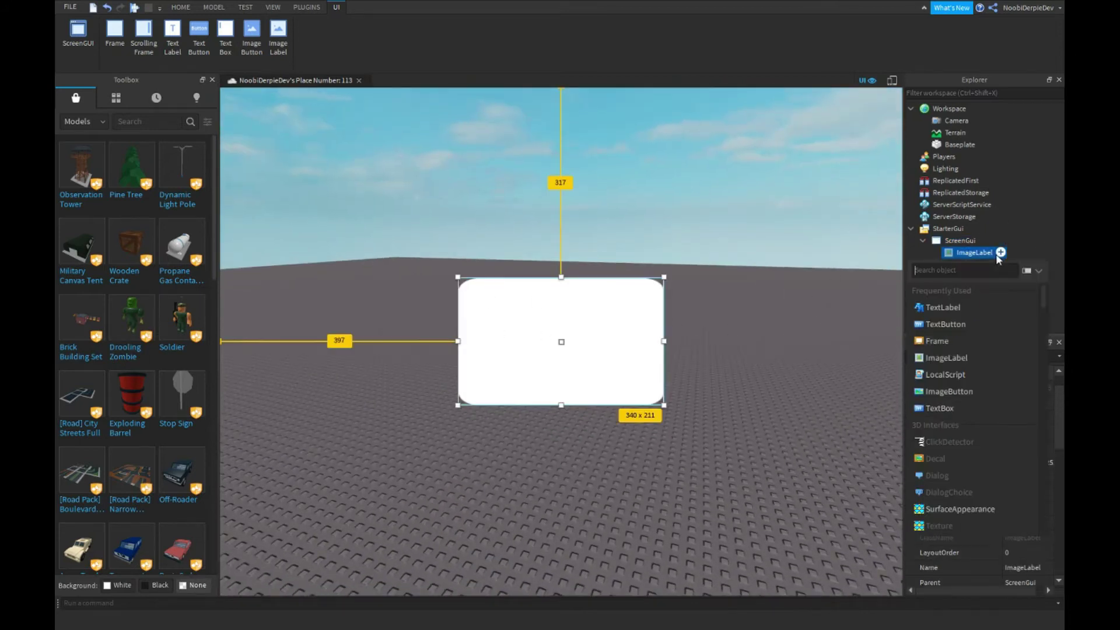
{"action": "type", "text": "text"}
{"action": "key", "text": "Return"}
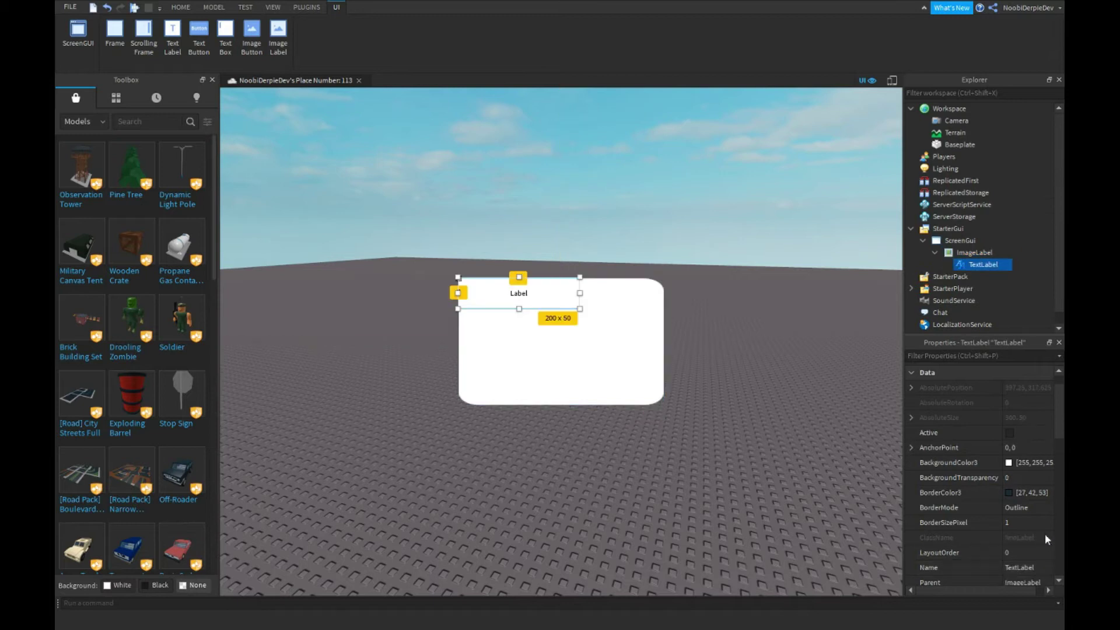
Centre the TextLabel with Position {0.5,0},{0.5,0} and AnchorPoint 0.5, 0.5
{"action": "scroll", "coordinate": [1038, 525], "scroll_direction": "down", "scroll_amount": 2}
{"action": "left_click", "coordinate": [1021, 508]}
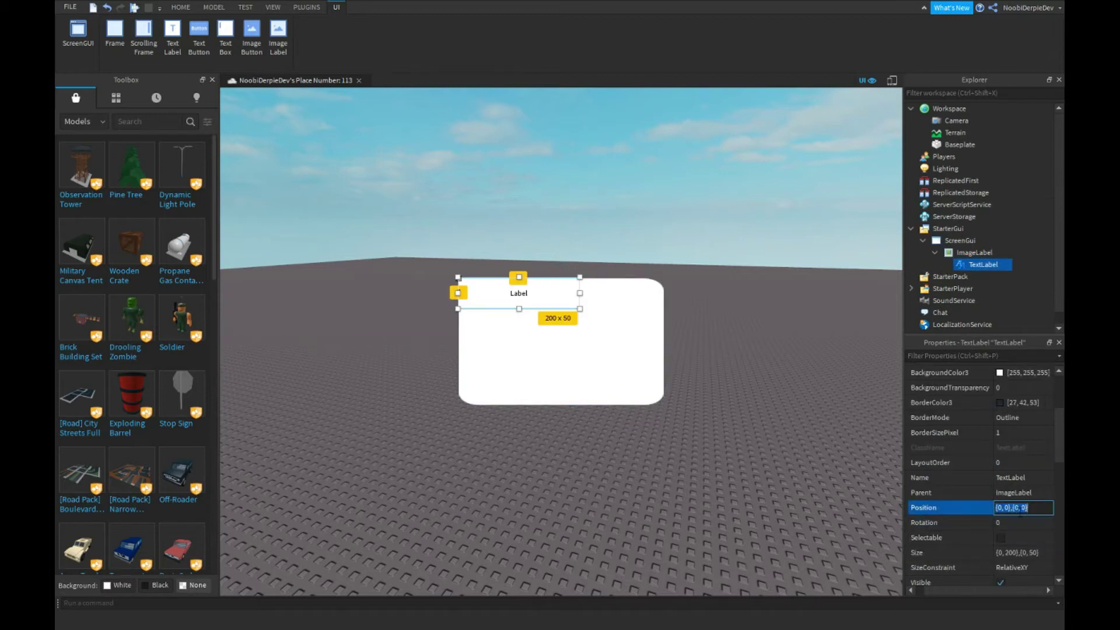
{"action": "type", "text": "0.5,0,0.5"}
{"action": "type", "text": "0"}
{"action": "key", "text": "Return"}
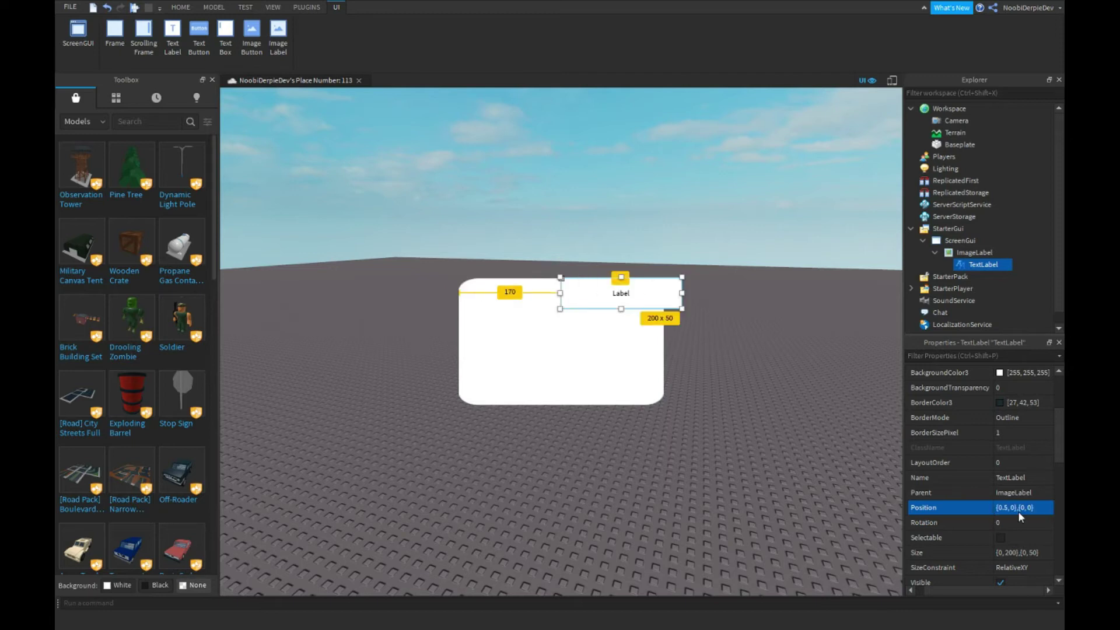
{"action": "left_click", "coordinate": [1017, 507]}
{"action": "type", "text": "0.5,0,0.5,0"}
{"action": "key", "text": "Return"}
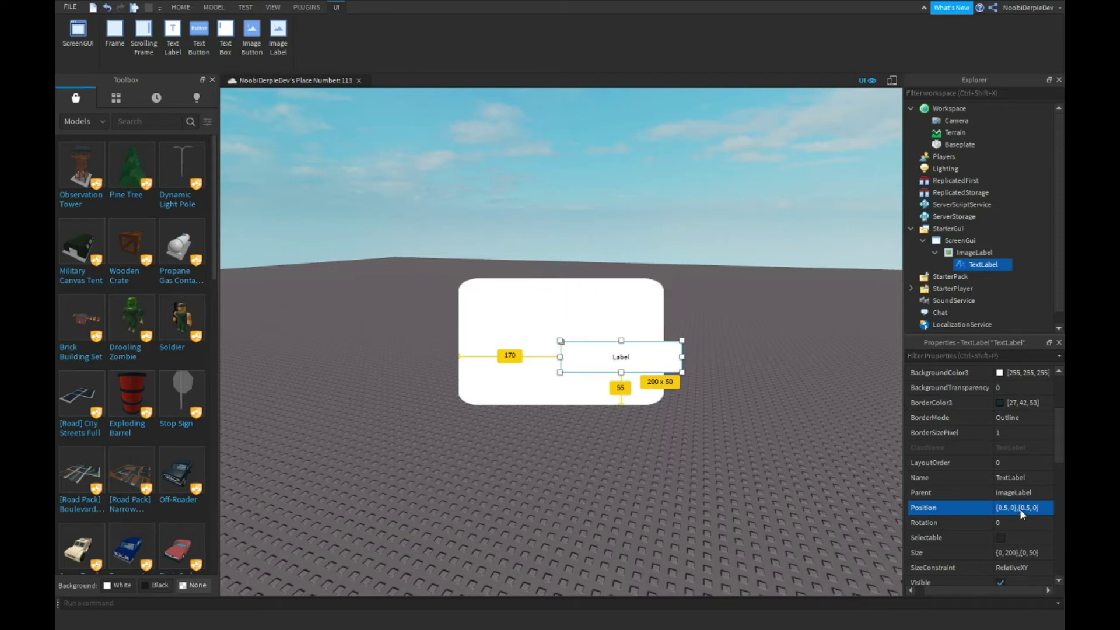
{"action": "scroll", "coordinate": [1017, 511], "scroll_direction": "up", "scroll_amount": 5}
{"action": "left_click", "coordinate": [1026, 477]}
{"action": "type", "text": "0.5,0.5"}
{"action": "key", "text": "Return"}
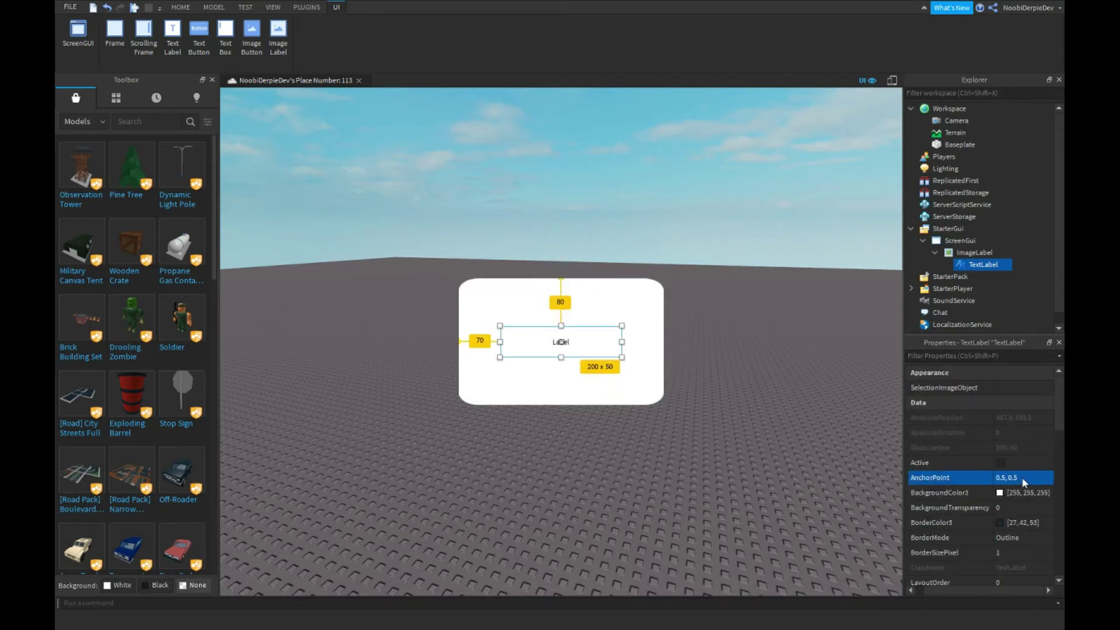
Make the TextLabel fill the ImageLabel with Size {1,0},{1,0} and BackgroundTransparency 1
{"action": "scroll", "coordinate": [1022, 481], "scroll_direction": "down", "scroll_amount": 5}
{"action": "left_click", "coordinate": [1031, 403]}
{"action": "type", "text": "1,0,"}
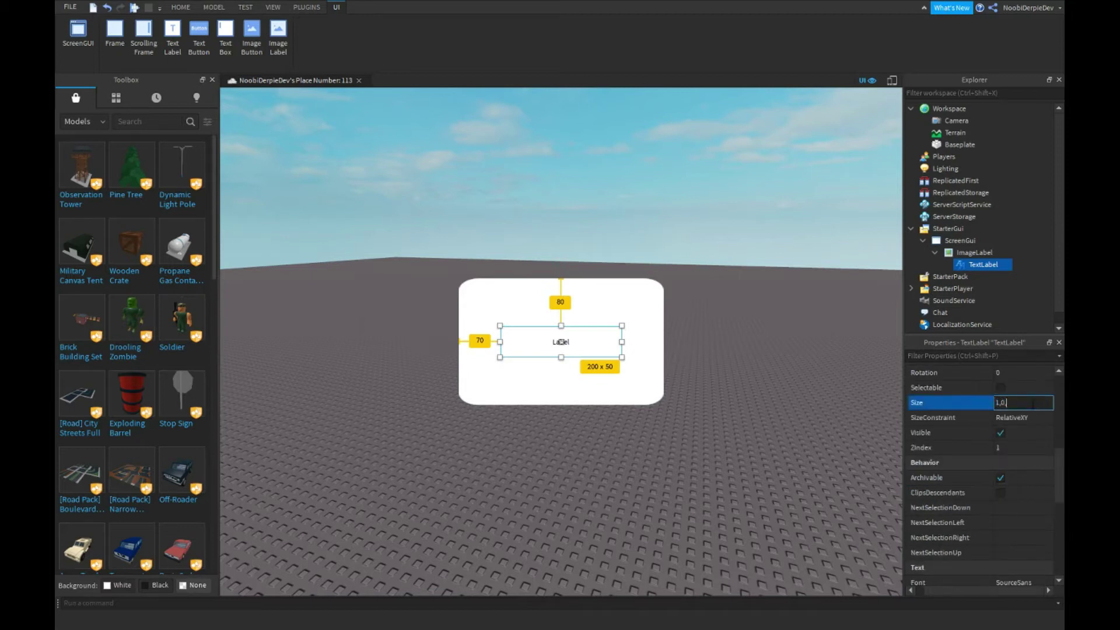
{"action": "type", "text": "1,0"}
{"action": "key", "text": "Return"}
{"action": "scroll", "coordinate": [995, 420], "scroll_direction": "up", "scroll_amount": 5}
{"action": "left_click", "coordinate": [998, 507]}
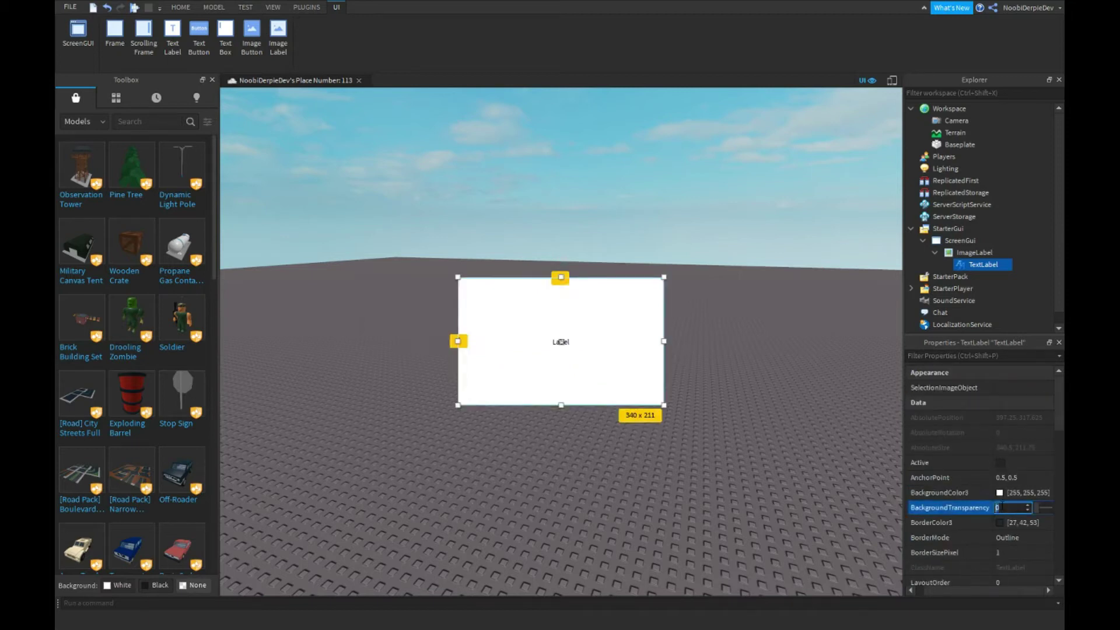
{"action": "type", "text": "1"}
{"action": "key", "text": "Return"}
Set the TextLabel's text to 'this ios my imagelabel'
{"action": "scroll", "coordinate": [999, 503], "scroll_direction": "down", "scroll_amount": 10}
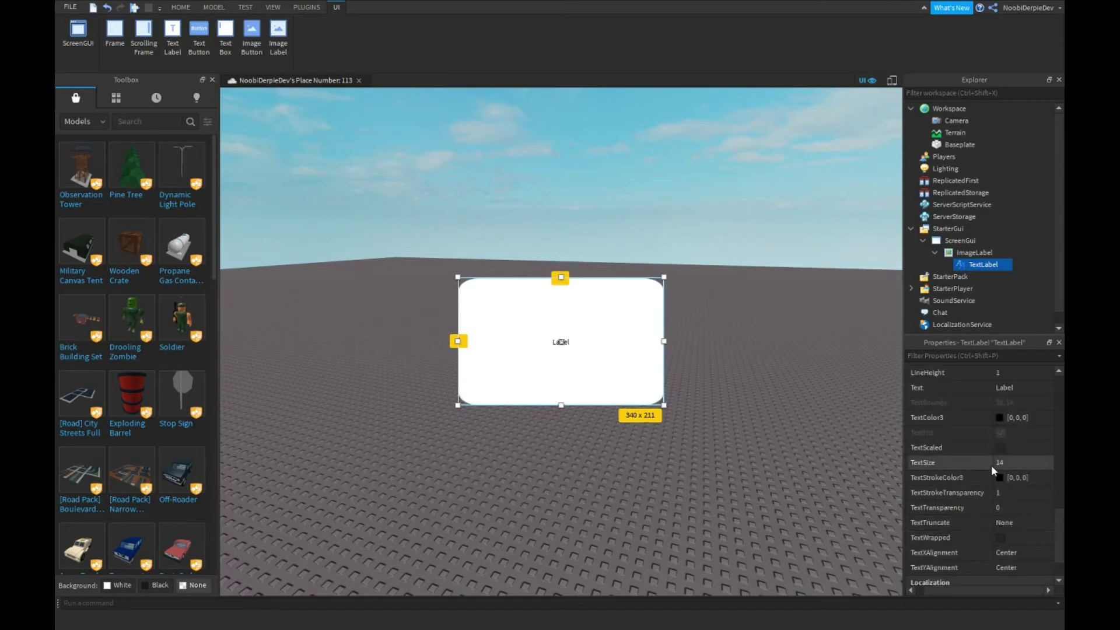
{"action": "left_click", "coordinate": [1004, 388]}
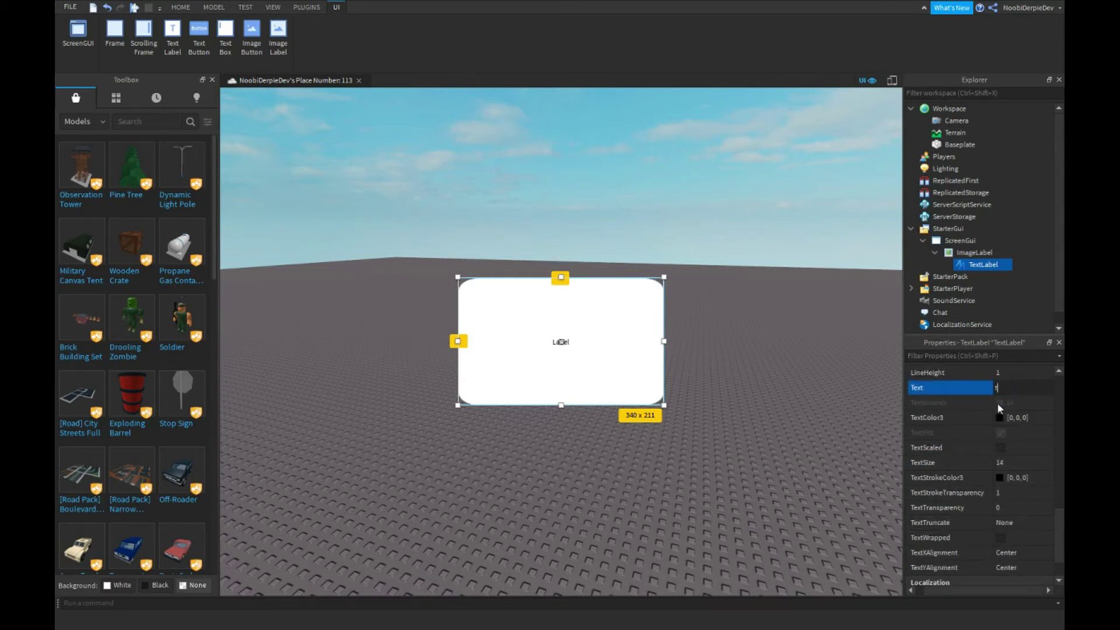
{"action": "type", "text": "this ios my imagelabel"}
{"action": "key", "text": "Return"}
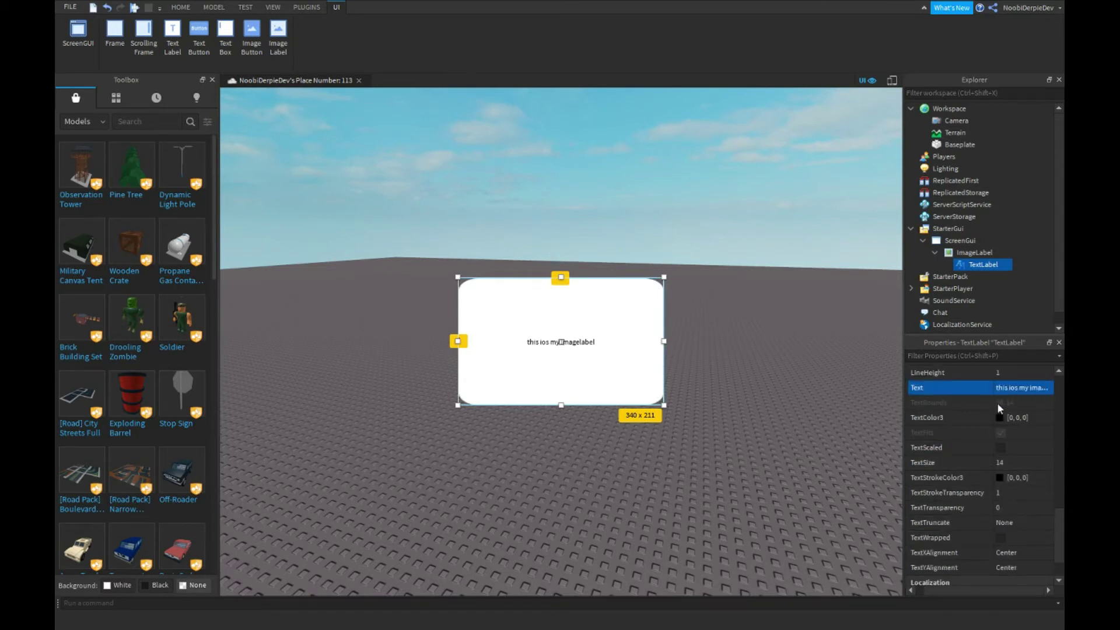
Turn on TextScaled for the label, then delete the TextLabel
{"action": "left_click", "coordinate": [1000, 447]}
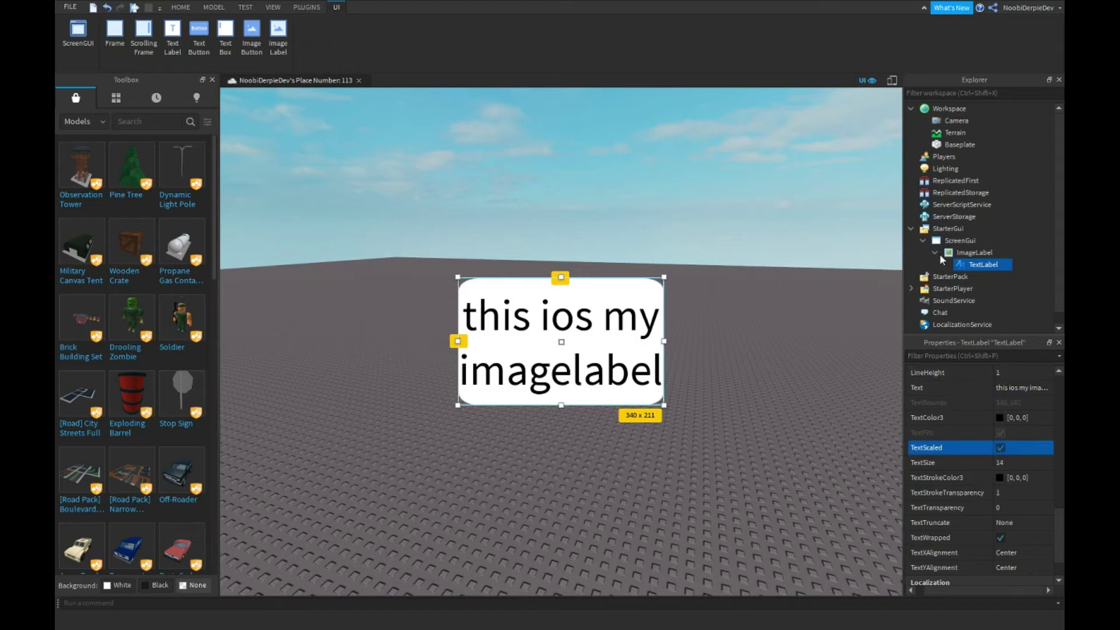
{"action": "left_click", "coordinate": [959, 240]}
{"action": "right_click_drag", "start_coordinate": [695, 298], "coordinate": [695, 298]}
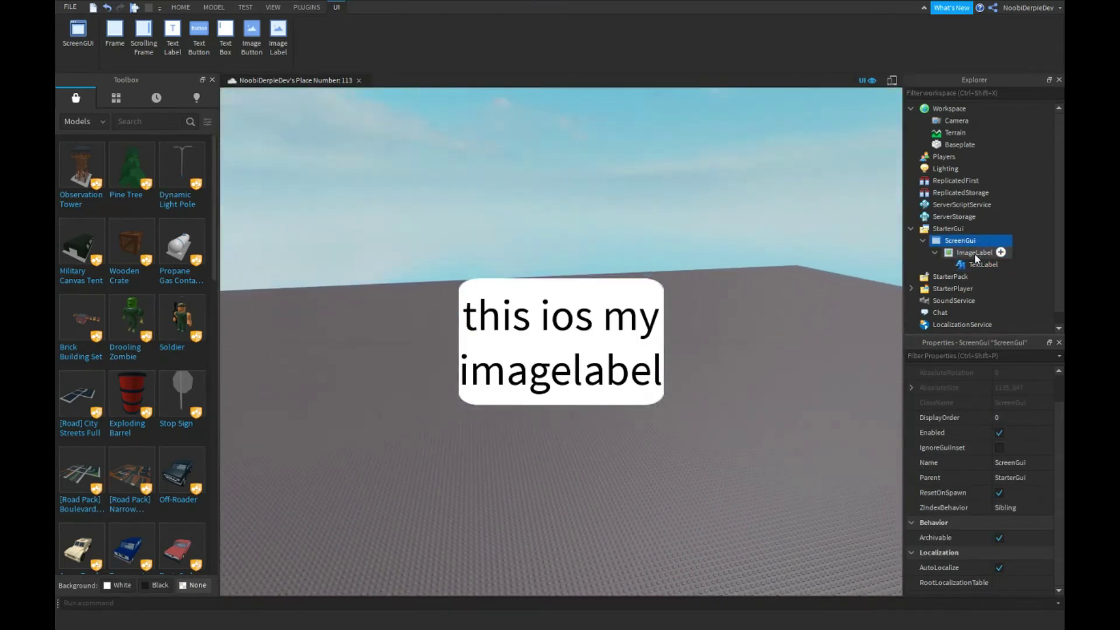
{"action": "left_click", "coordinate": [974, 253]}
{"action": "left_click", "coordinate": [974, 264]}
{"action": "key", "text": "Delete"}
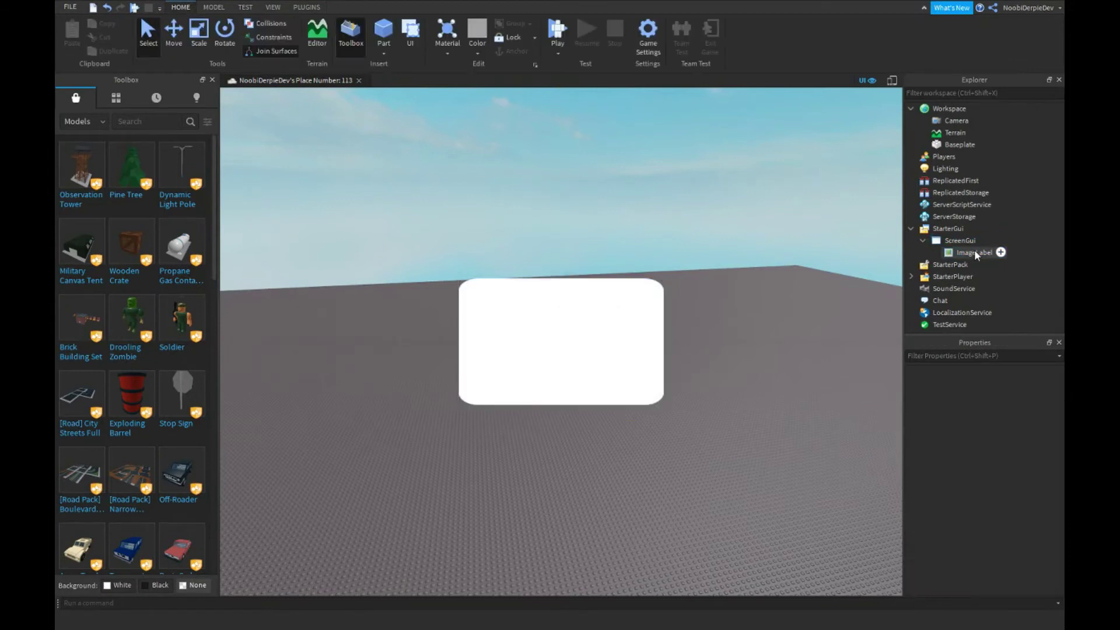
Clear the ImageLabel's Image and insert a LocalScript into the ScreenGui
{"action": "left_click", "coordinate": [973, 251]}
{"action": "scroll", "coordinate": [985, 475], "scroll_direction": "down", "scroll_amount": 10}
{"action": "left_click", "coordinate": [1019, 537]}
{"action": "key", "text": "BackSpace"}
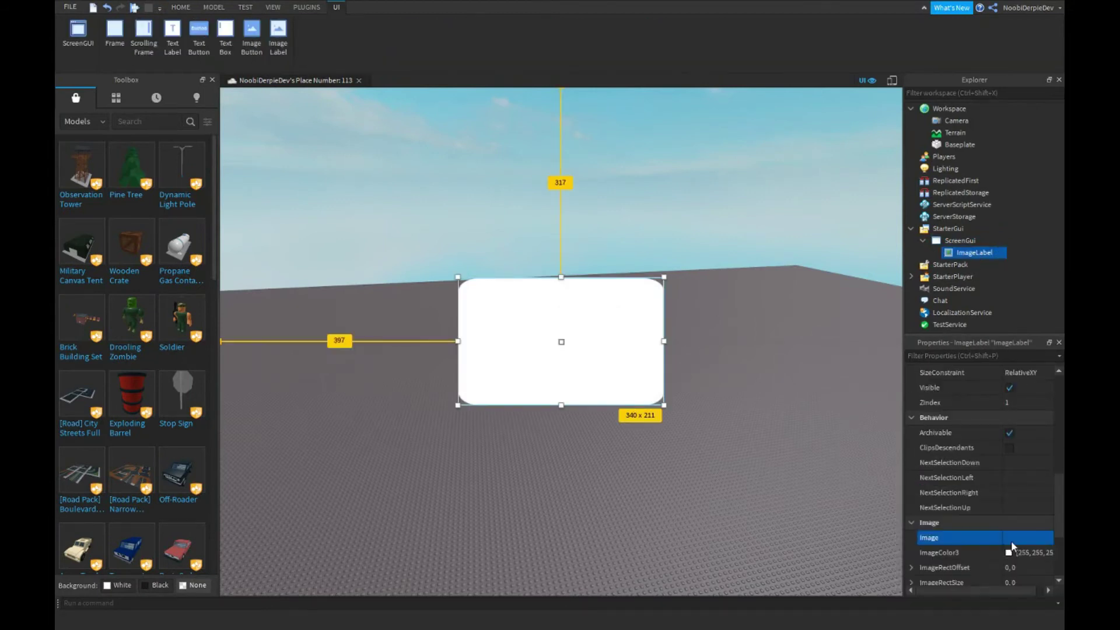
{"action": "key", "text": "Return"}
{"action": "left_click", "coordinate": [984, 242]}
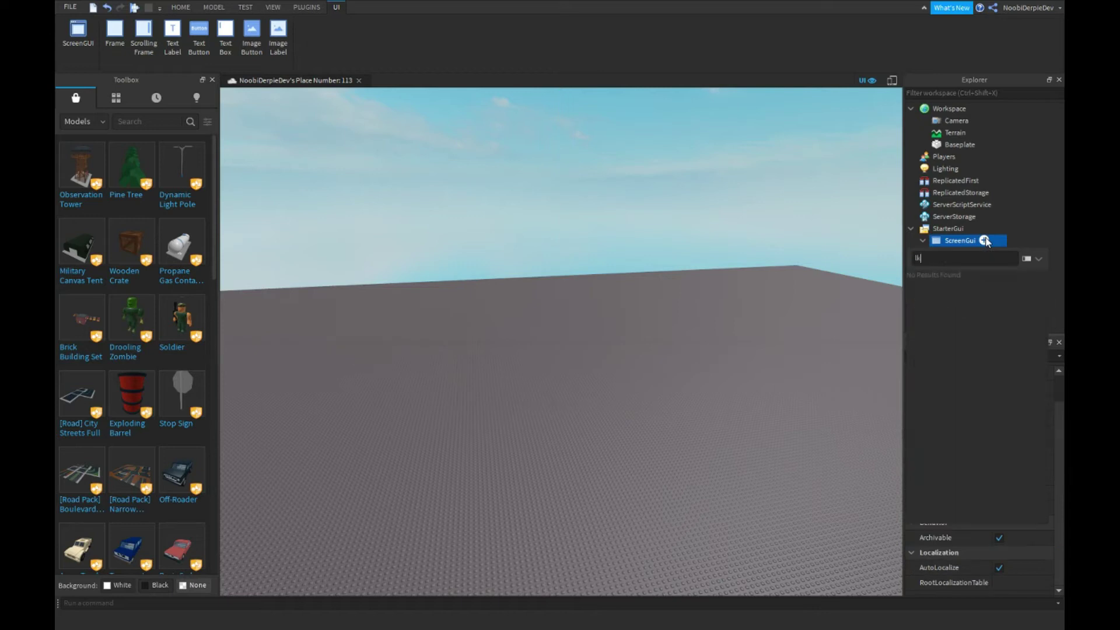
{"action": "left_click", "coordinate": [984, 241]}
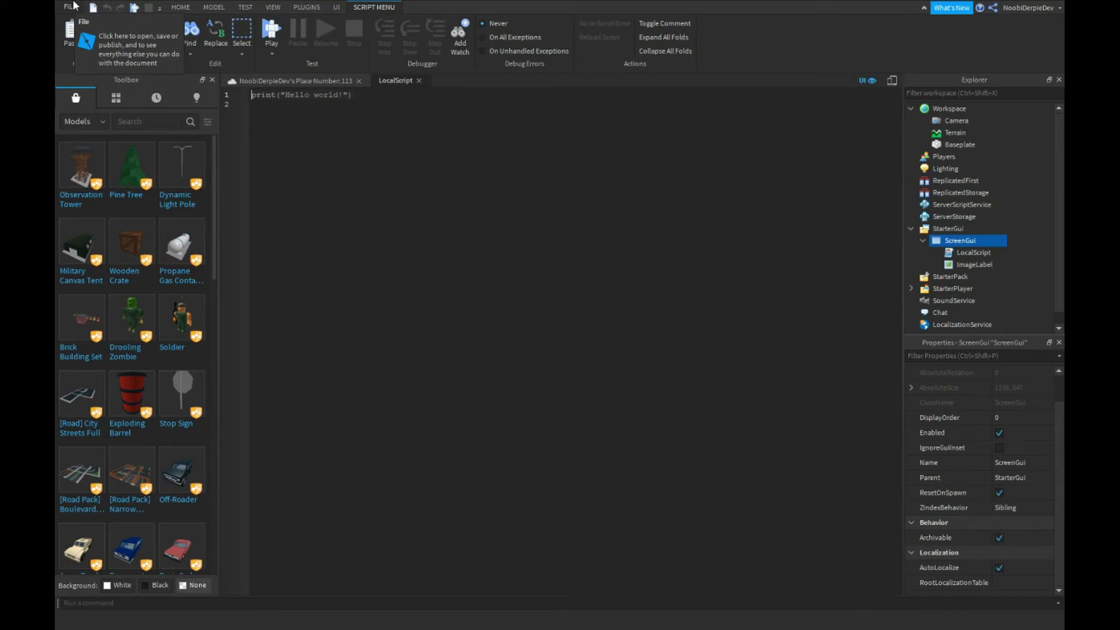
Check the ImageLabel's properties and open the LocalScript's code
{"action": "left_click", "coordinate": [294, 81]}
{"action": "left_click", "coordinate": [974, 264]}
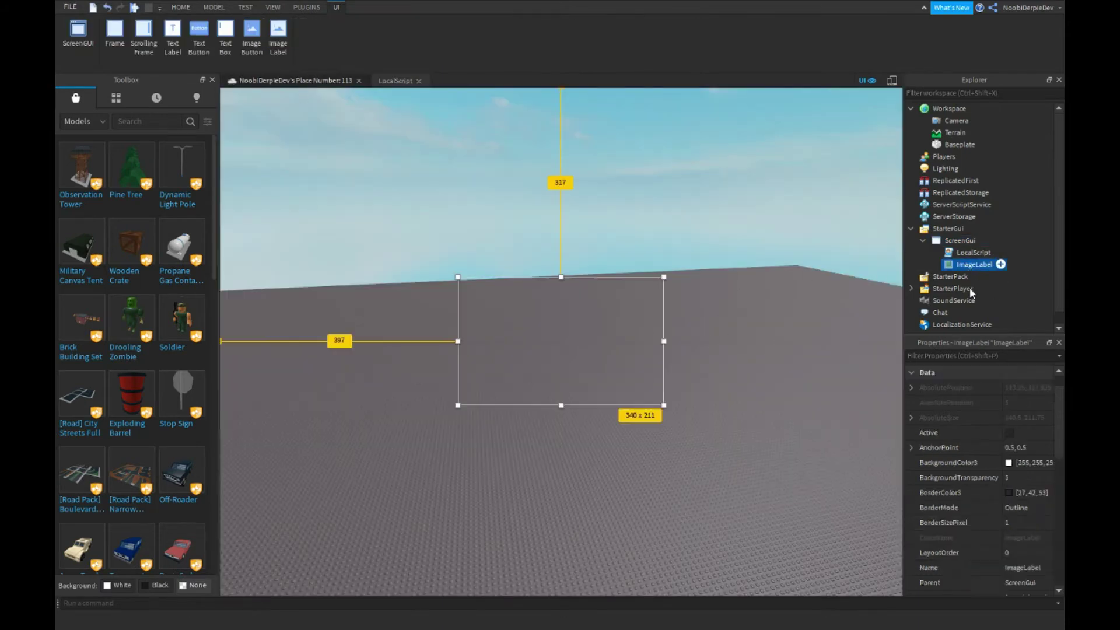
{"action": "left_click", "coordinate": [1038, 477]}
{"action": "left_click", "coordinate": [973, 252]}
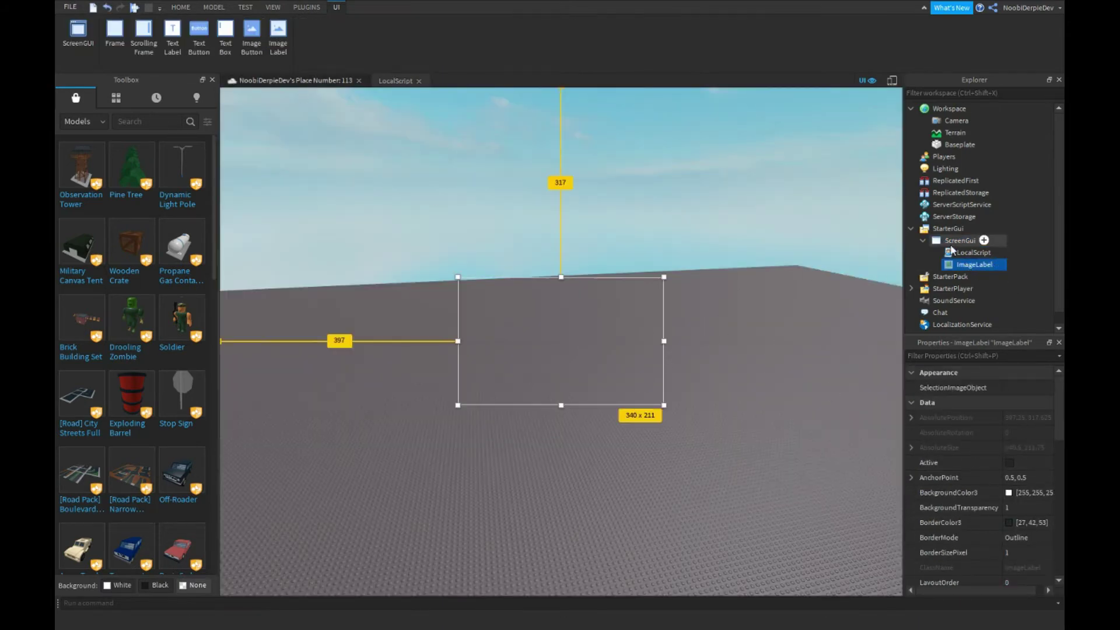
{"action": "double_click", "coordinate": [991, 251]}
Replace the default print line with local assetid = "rbxassetid://605740339" and wait(15)
{"action": "left_click", "coordinate": [605, 184]}
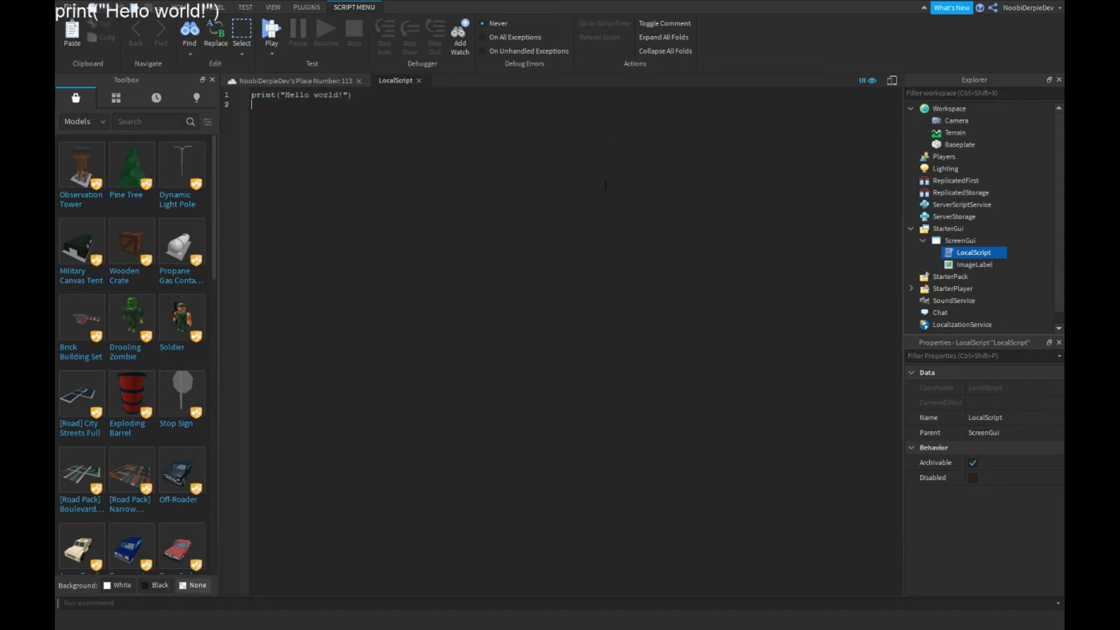
{"action": "mouse_move", "coordinate": [82, 170]}
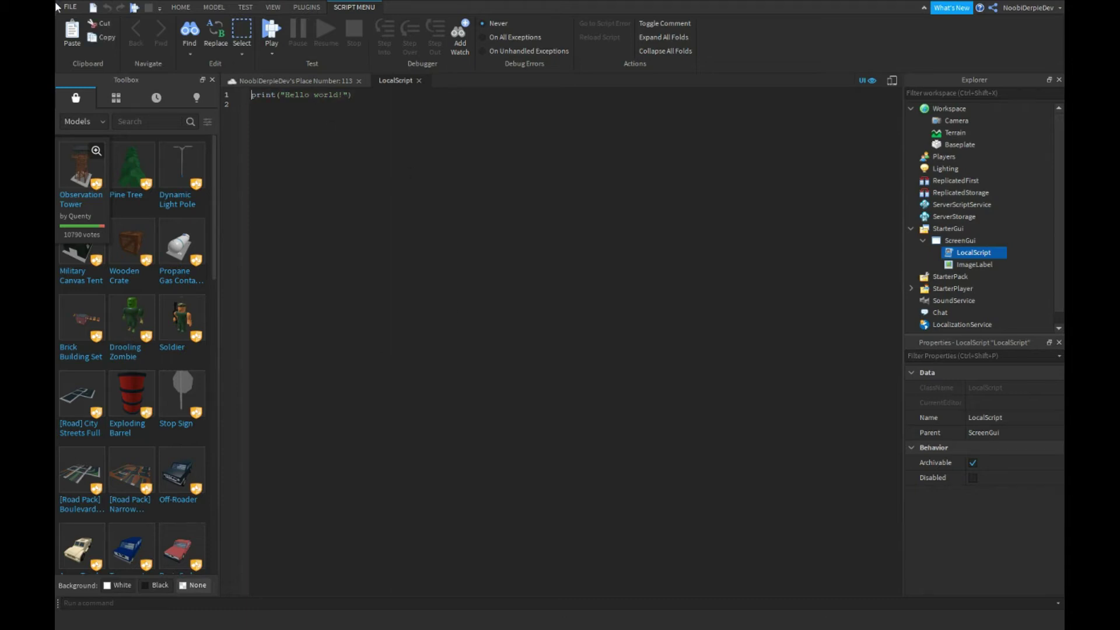
{"action": "type", "text": "local ass"}
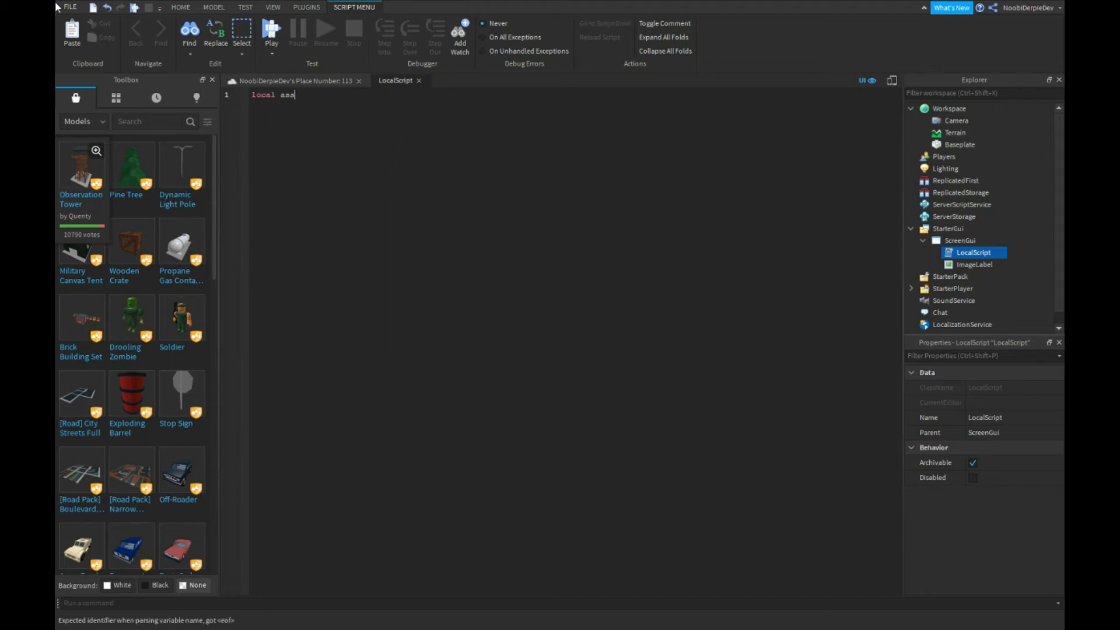
{"action": "type", "text": "etid ="}
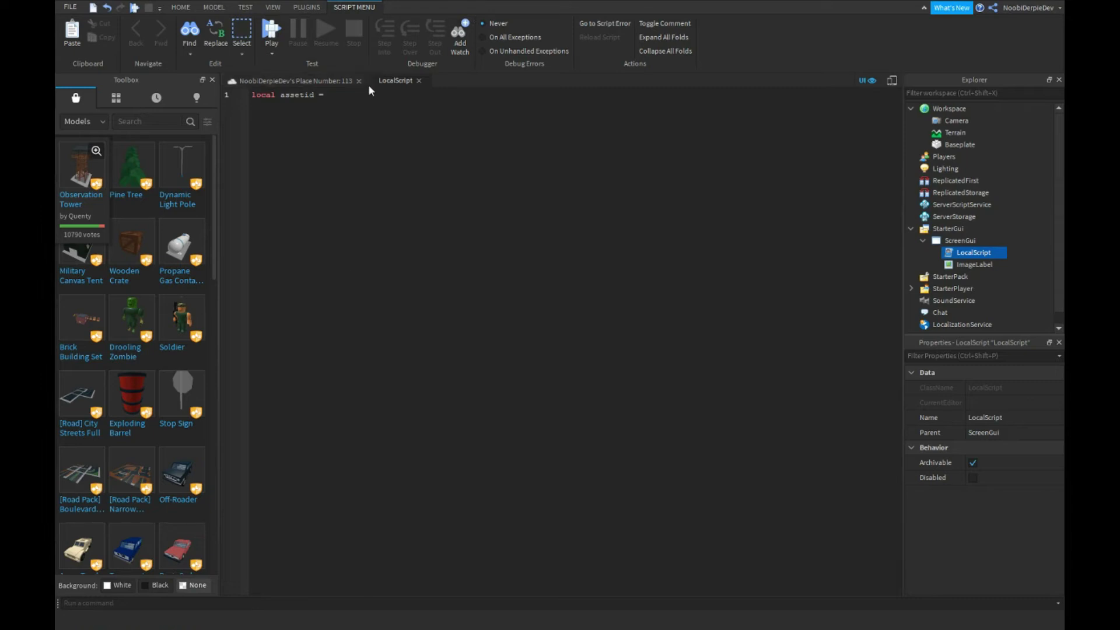
{"action": "mouse_move", "coordinate": [363, 96]}
{"action": "type", "text": "\"rbxassetid"}
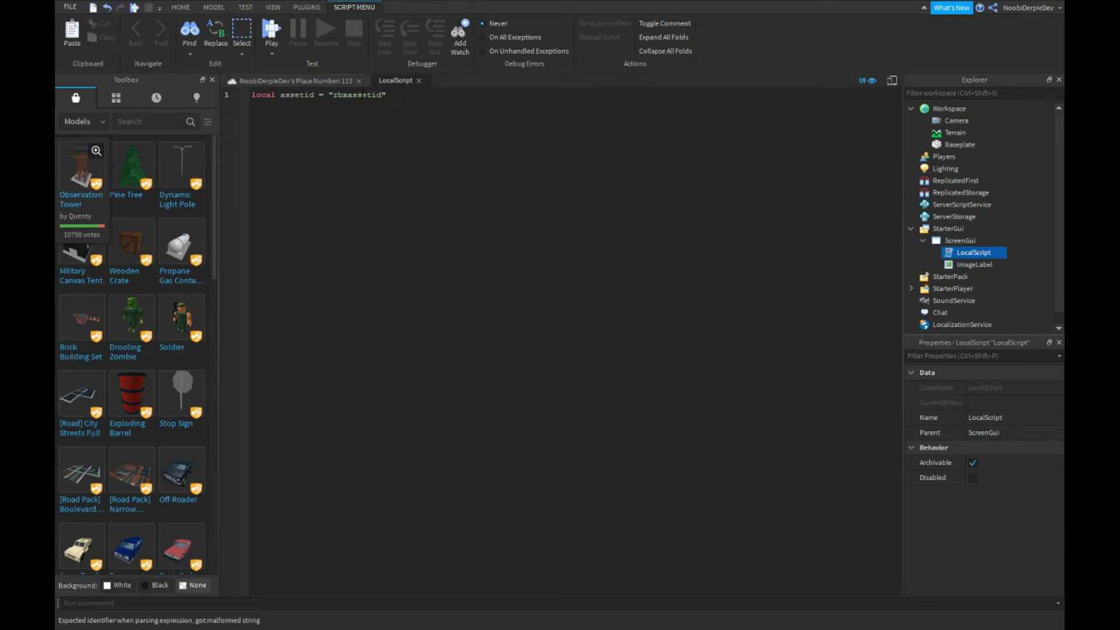
{"action": "type", "text": "://60574"}
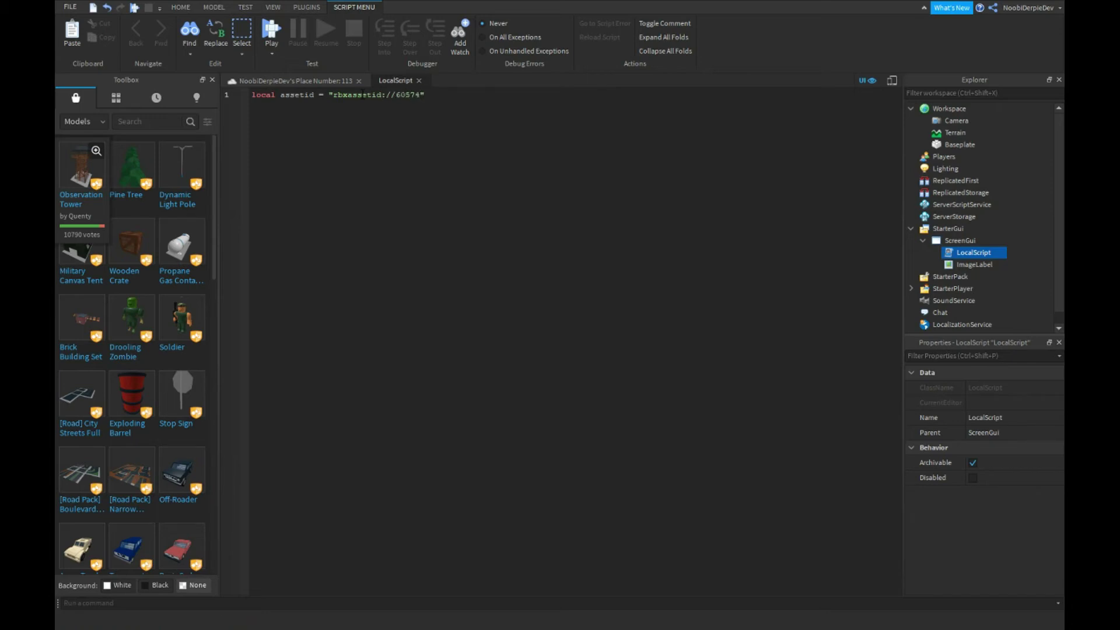
{"action": "type", "text": "0339\"  wai"}
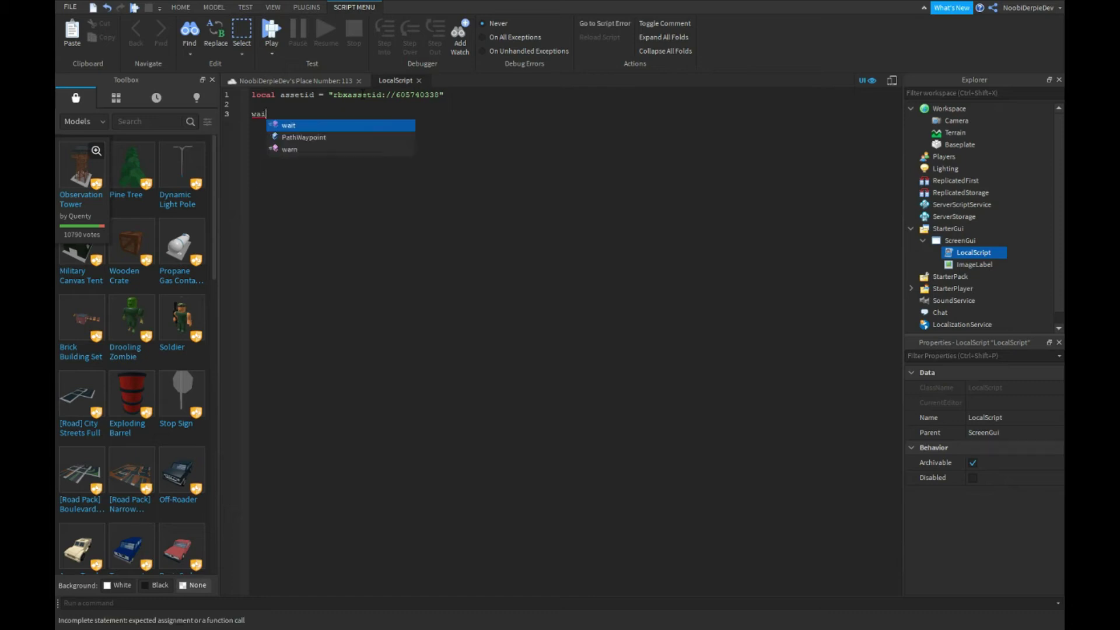
{"action": "type", "text": "t(15)"}
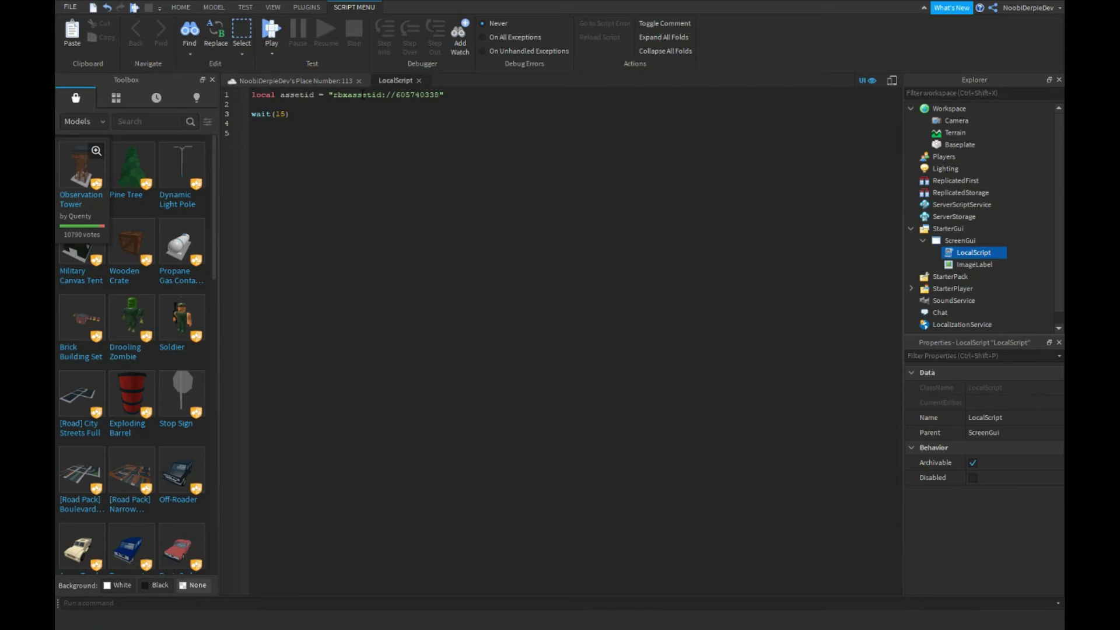
Add a --Variables header with assetid = "rbxassetid://605740338" and local imagelabel = script.Parent
{"action": "key", "text": "Return"}
{"action": "key", "text": "Up"}
{"action": "key", "text": "Up"}
{"action": "key", "text": "Up"}
{"action": "key", "text": "Return"}
{"action": "key", "text": "Up"}
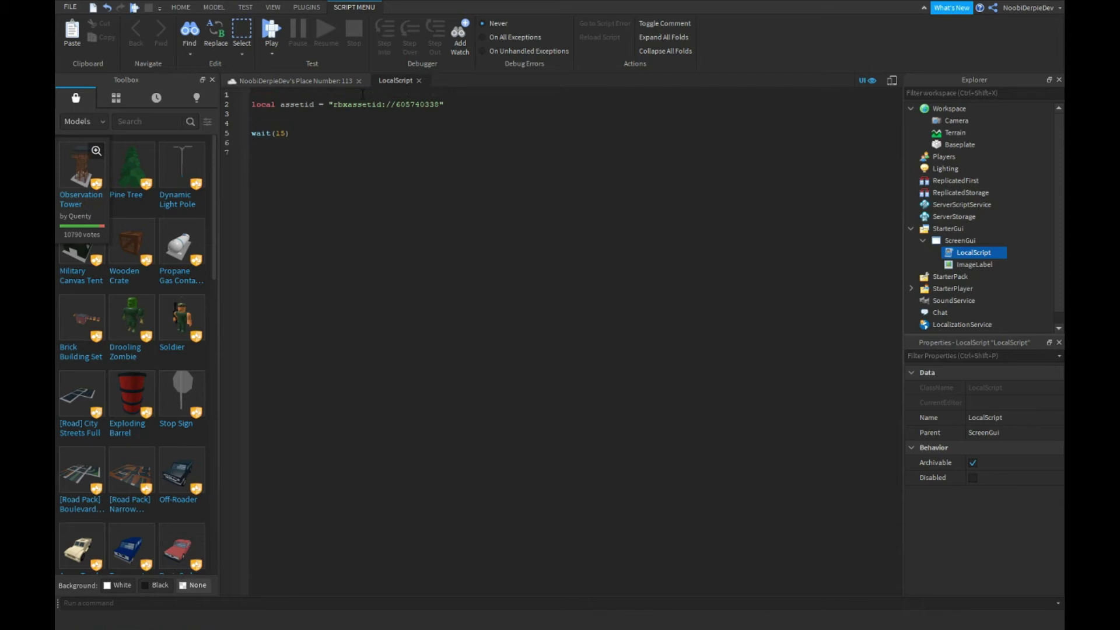
{"action": "type", "text": "--Variables "}
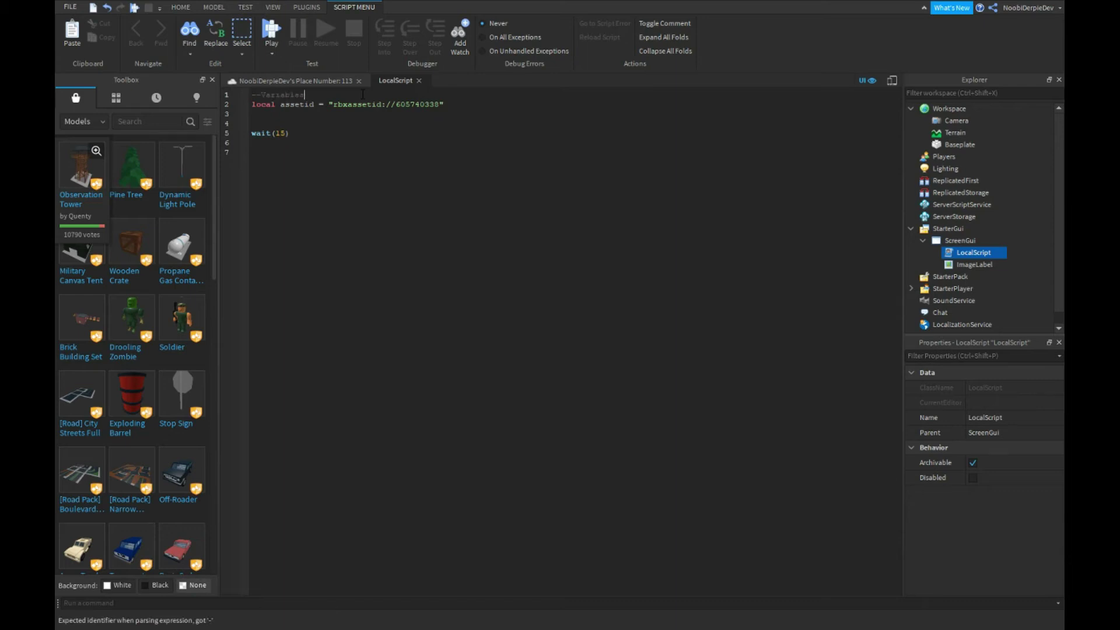
{"action": "type", "text": "l"}
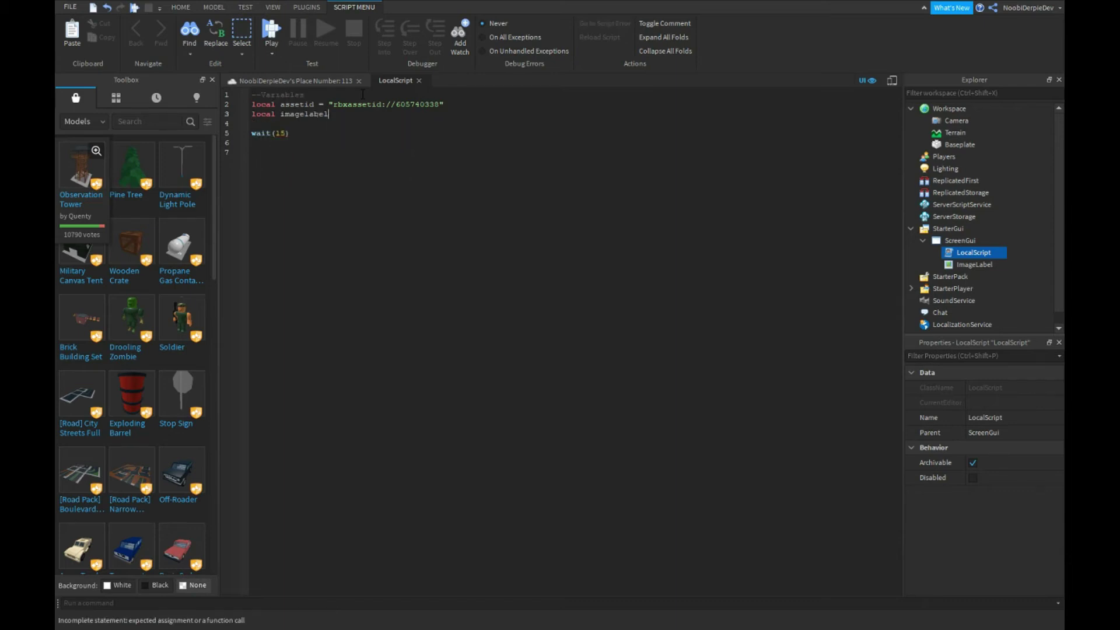
{"action": "type", "text": "ocal assetid = \"rbxassetid://605740338\" local imagelabel = script.Parent.ImageLabel"}
Add imagelabel.Image = assetid after wait(15), with a --Main Mechanic comment above
{"action": "key", "text": "Return"}
{"action": "type", "text": "imagelab"}
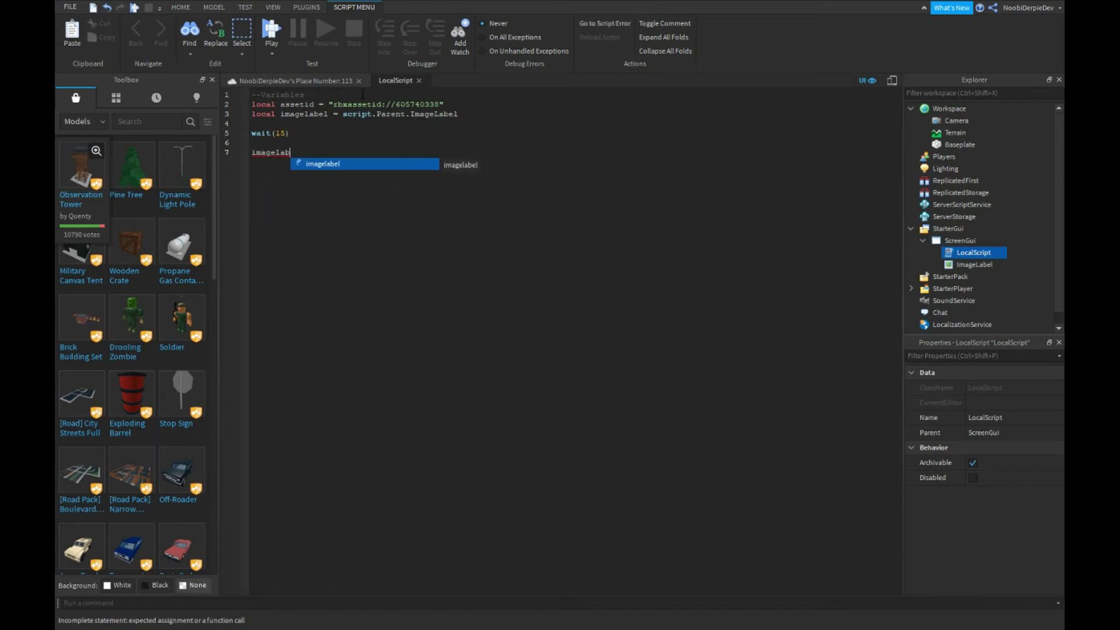
{"action": "type", "text": "el.Image ="}
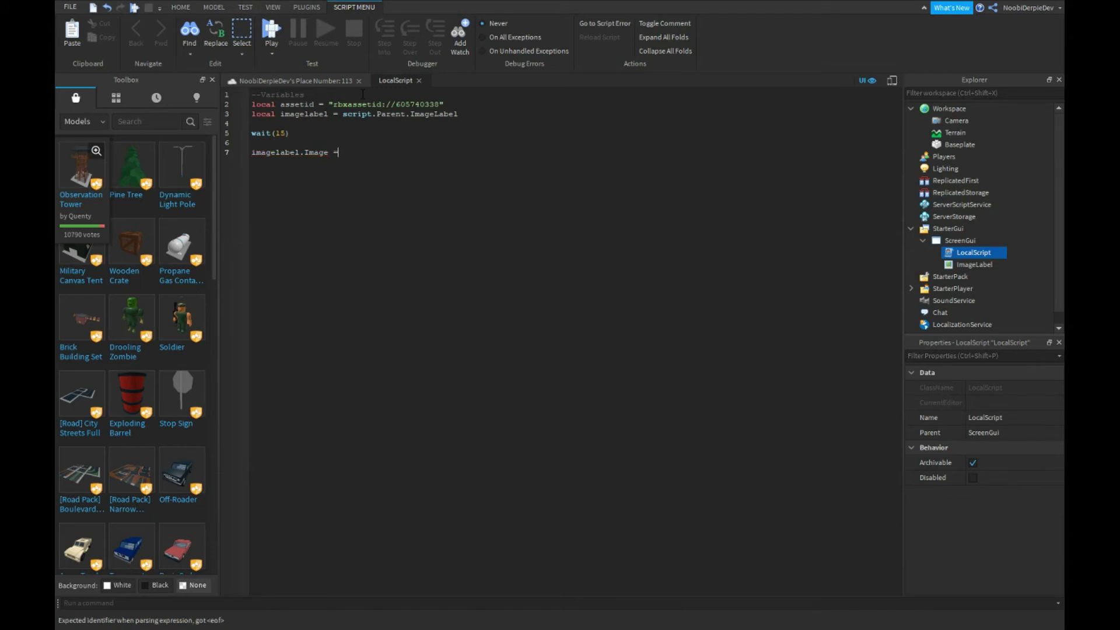
{"action": "type", "text": " assetid"}
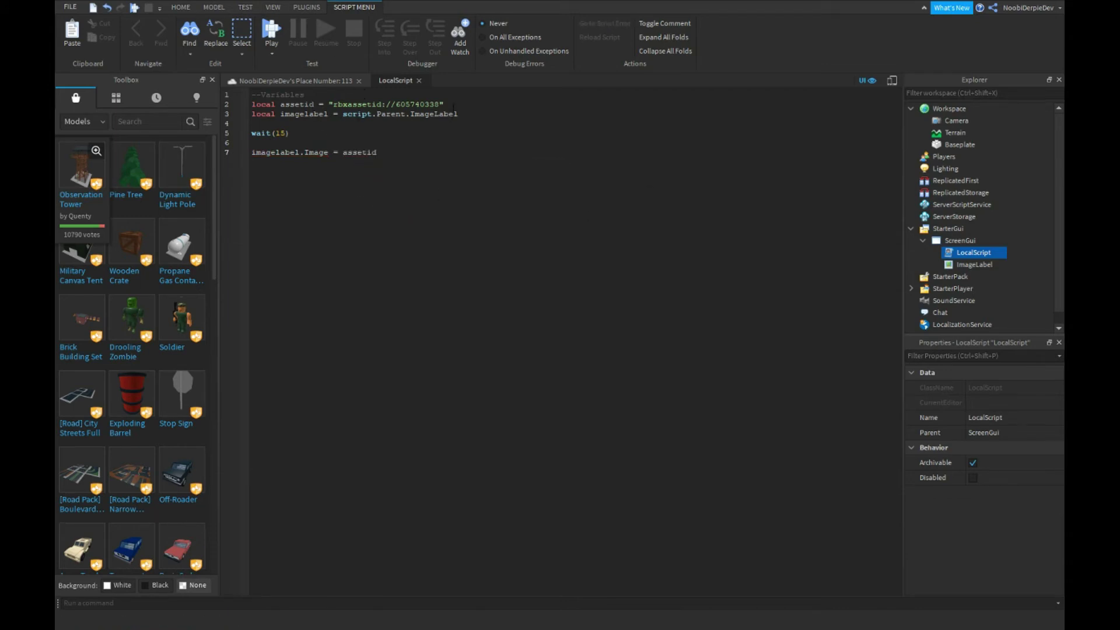
{"action": "left_click", "coordinate": [257, 123]}
{"action": "key", "text": "Return"}
{"action": "type", "text": "--"}
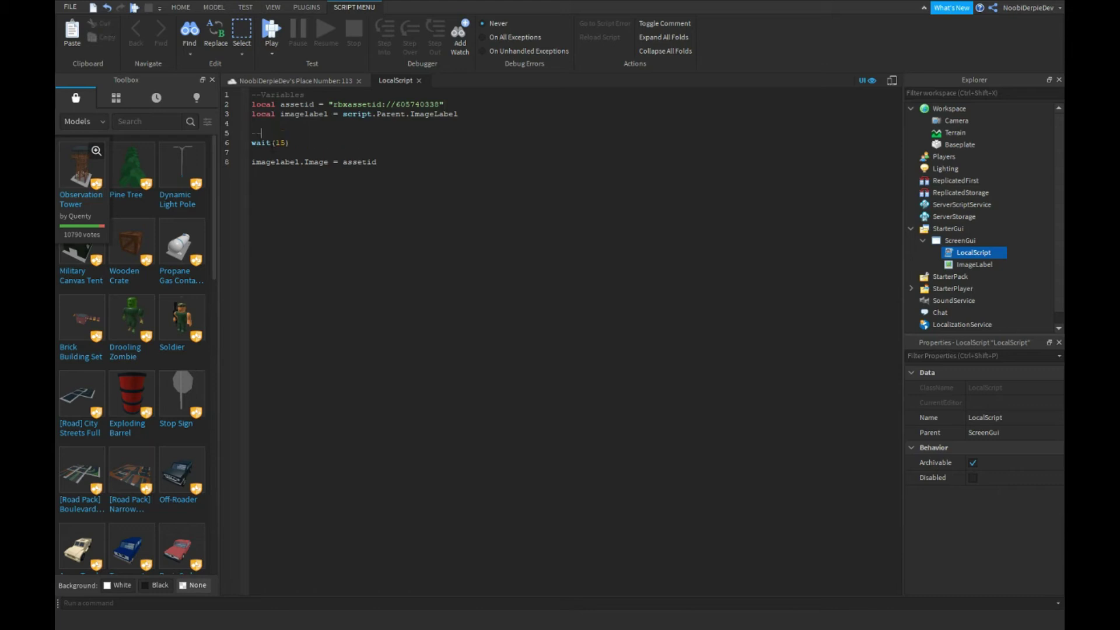
{"action": "type", "text": "Main"}
{"action": "key", "text": "BackSpace"}
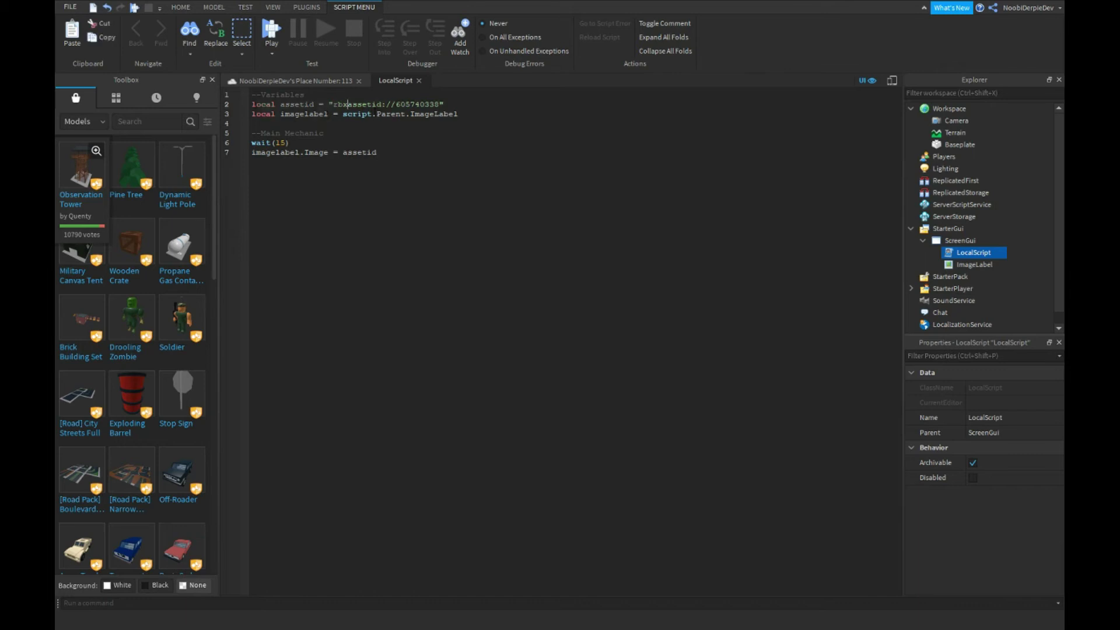
{"action": "left_click", "coordinate": [980, 240]}
Copy the asset id from the script and confirm the ImageLabel's Image is empty
{"action": "left_click", "coordinate": [984, 253]}
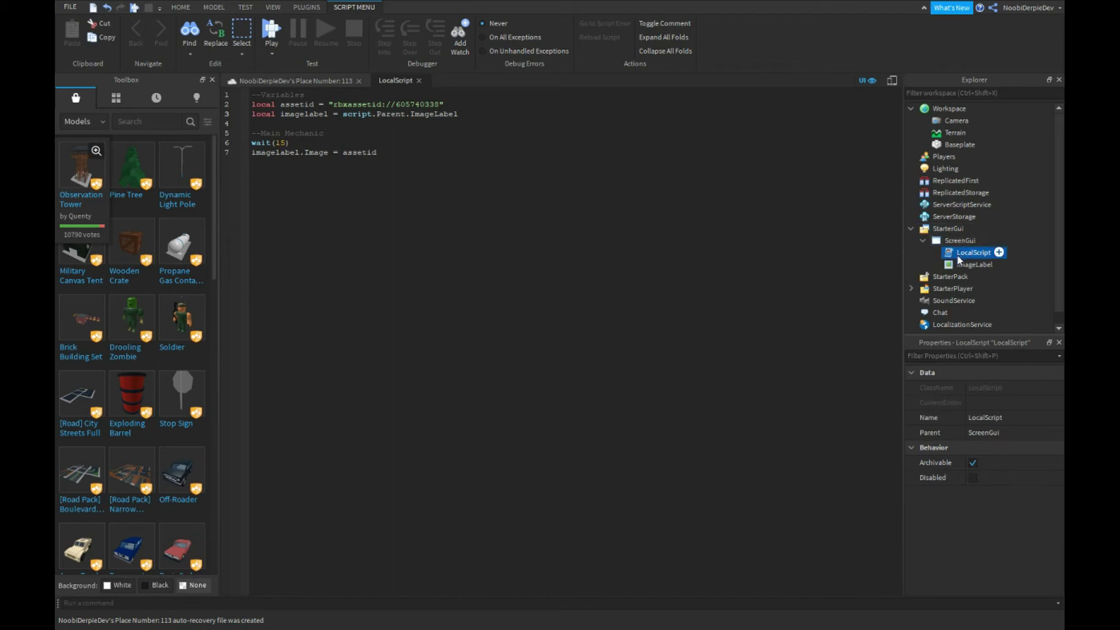
{"action": "left_click", "coordinate": [981, 264]}
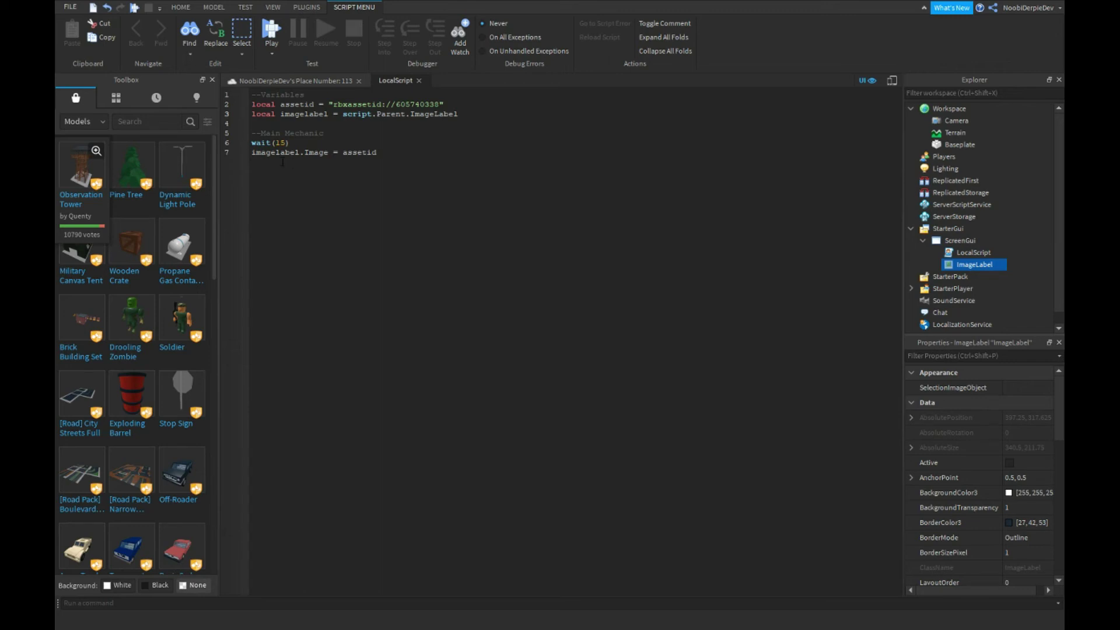
{"action": "left_click", "coordinate": [315, 120]}
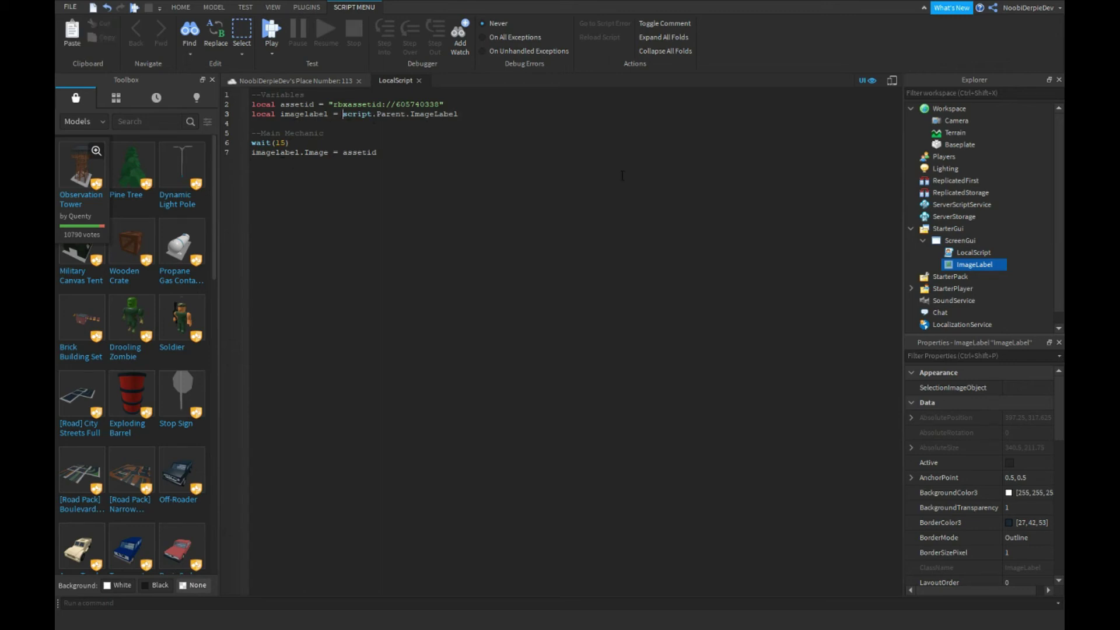
{"action": "scroll", "coordinate": [975, 432], "scroll_direction": "down", "scroll_amount": 3}
{"action": "scroll", "coordinate": [975, 433], "scroll_direction": "down", "scroll_amount": 5}
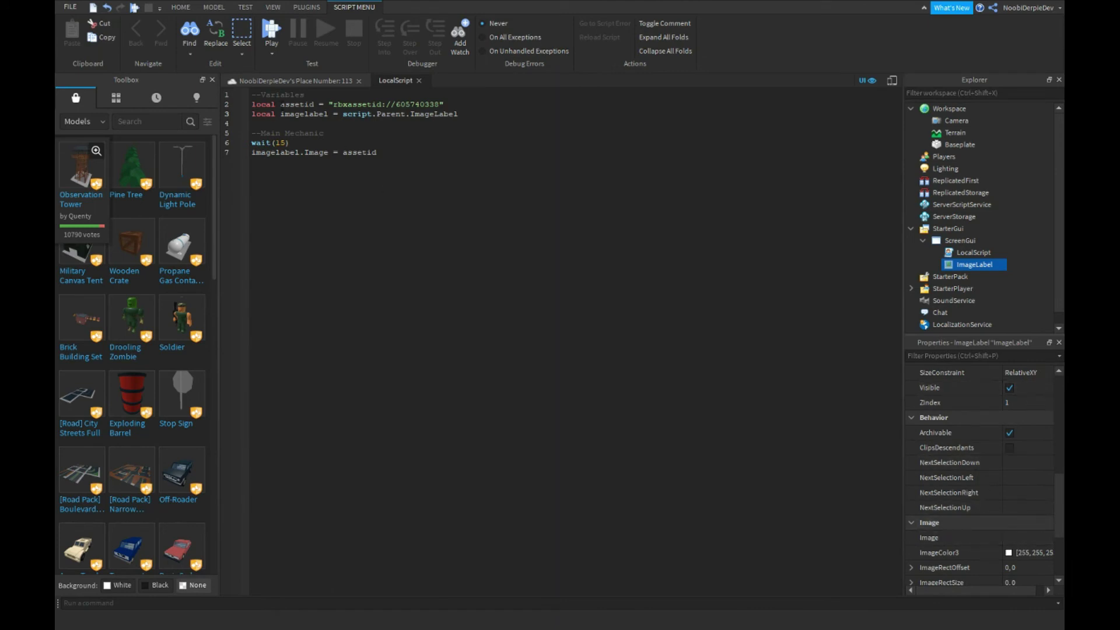
{"action": "key", "text": "ctrl+c"}
{"action": "left_click", "coordinate": [370, 159]}
{"action": "left_click", "coordinate": [1026, 537]}
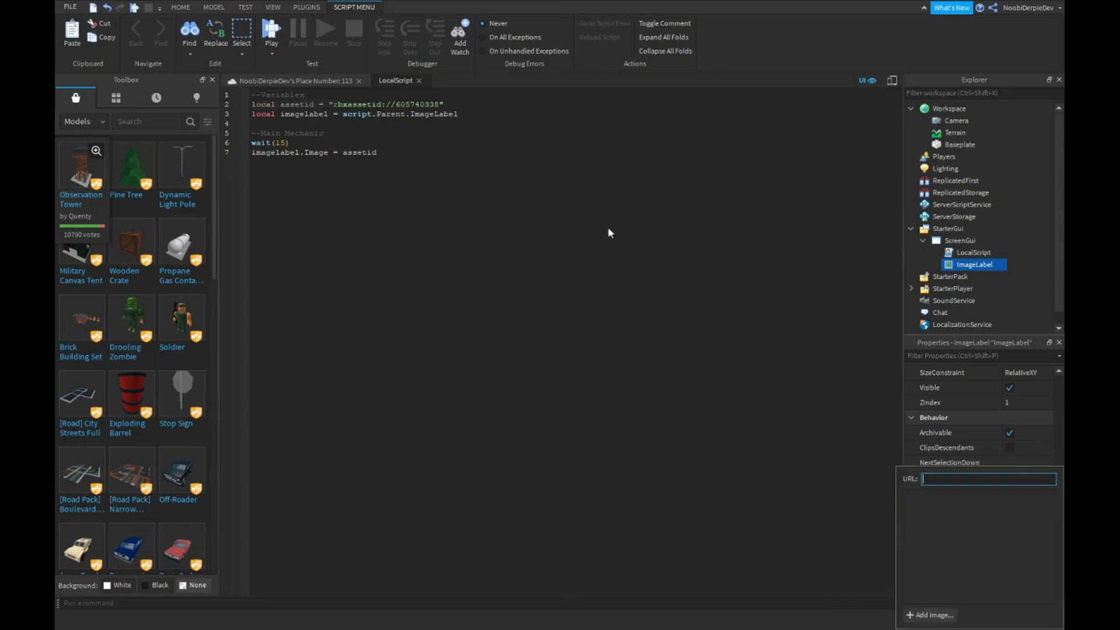
Close the LocalScript editor and start a playtest
{"action": "left_click", "coordinate": [320, 80]}
{"action": "left_click", "coordinate": [419, 81]}
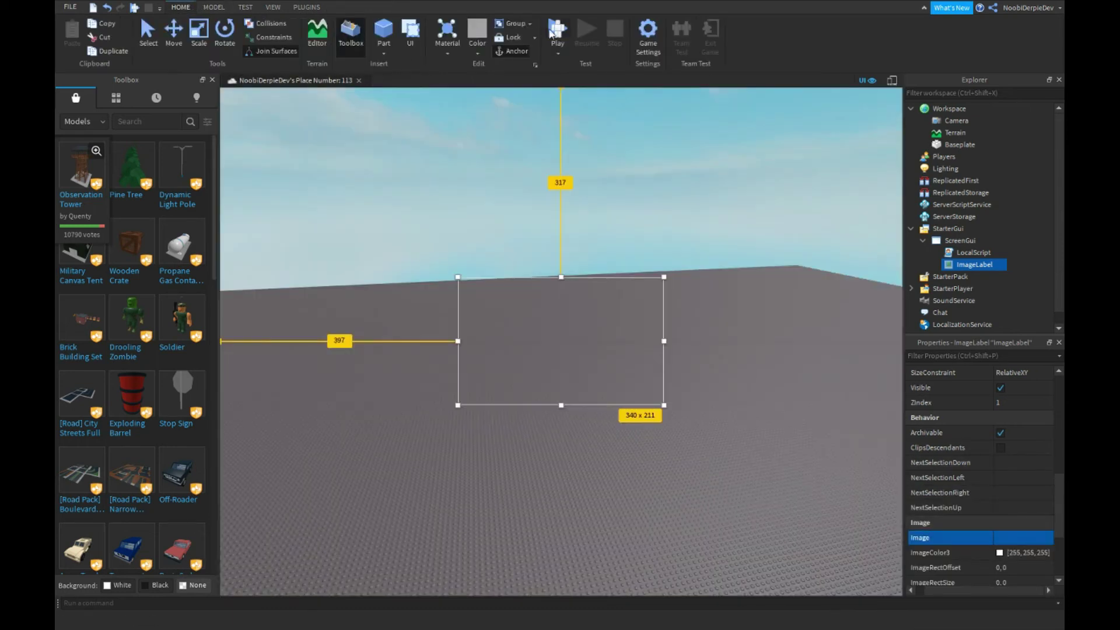
{"action": "left_click", "coordinate": [556, 32]}
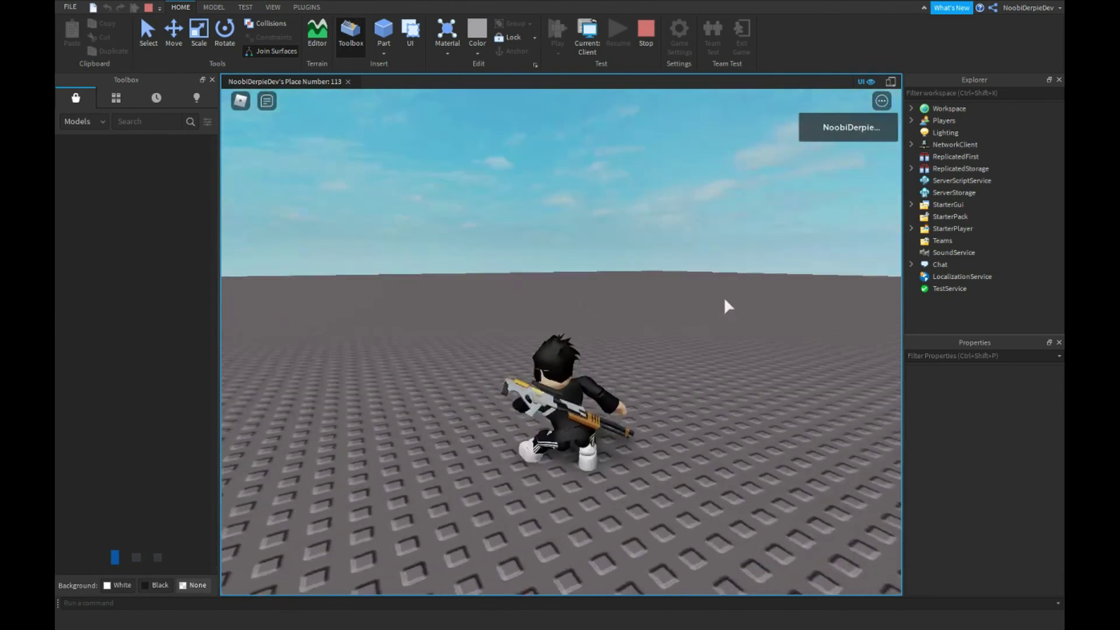
Walk the character with S and W, then view the Developer Console's Server log
{"action": "key", "text": "F9"}
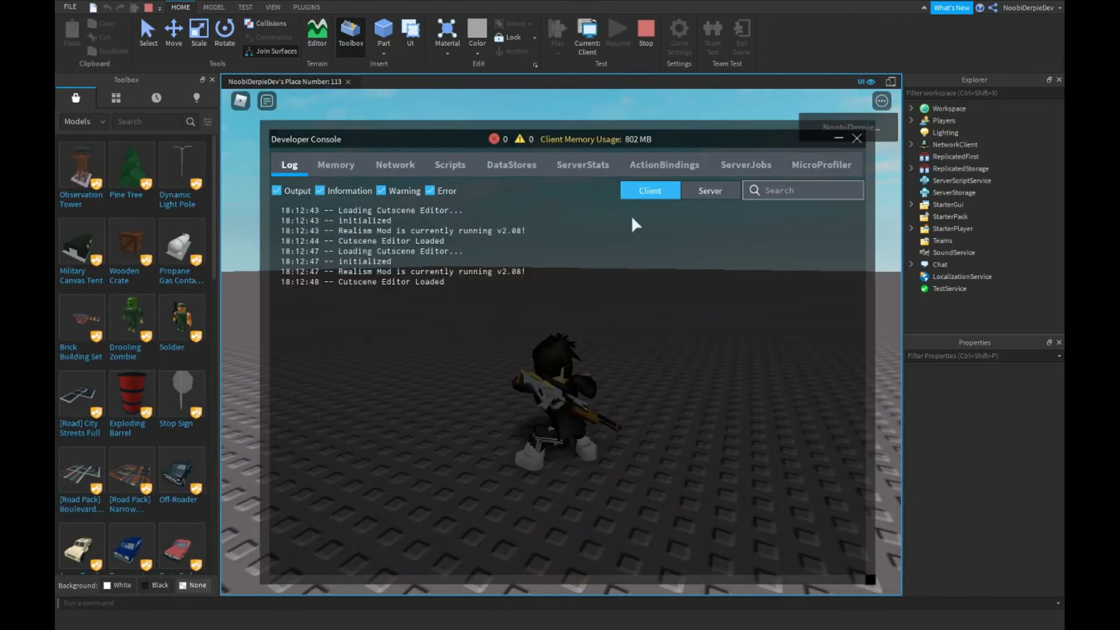
{"action": "key", "text": "F9"}
{"action": "key", "text": "s"}
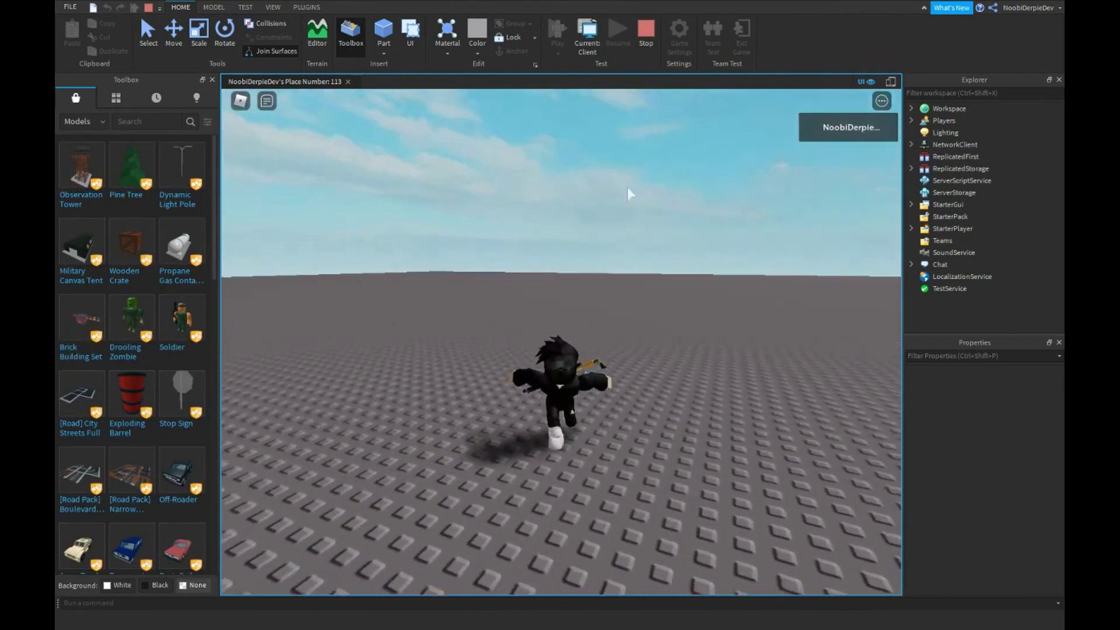
{"action": "key", "text": "w"}
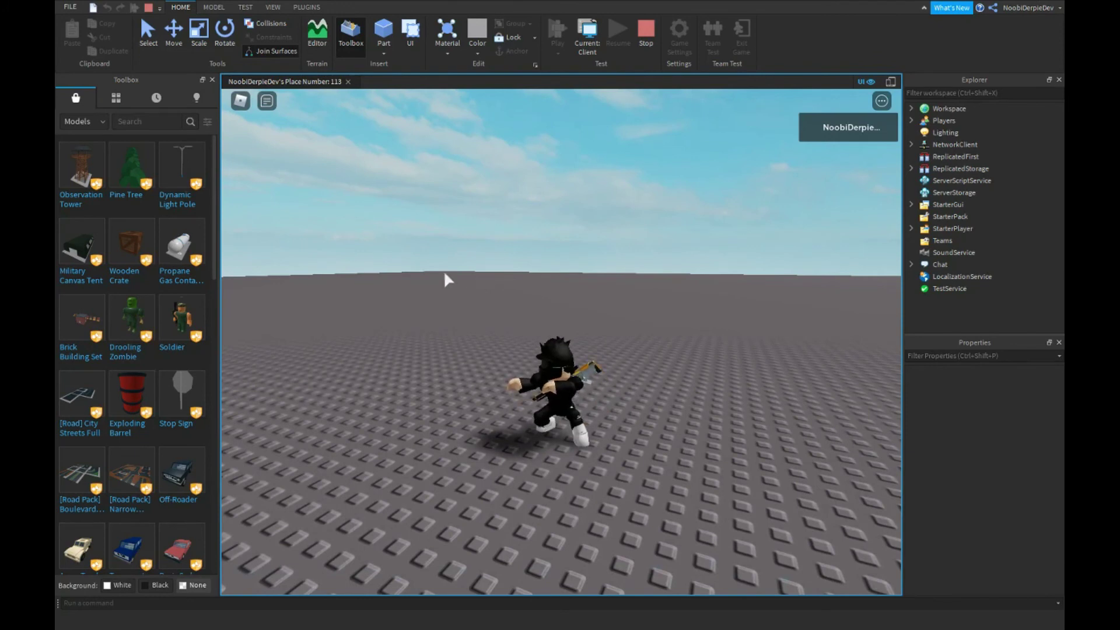
{"action": "key", "text": "s"}
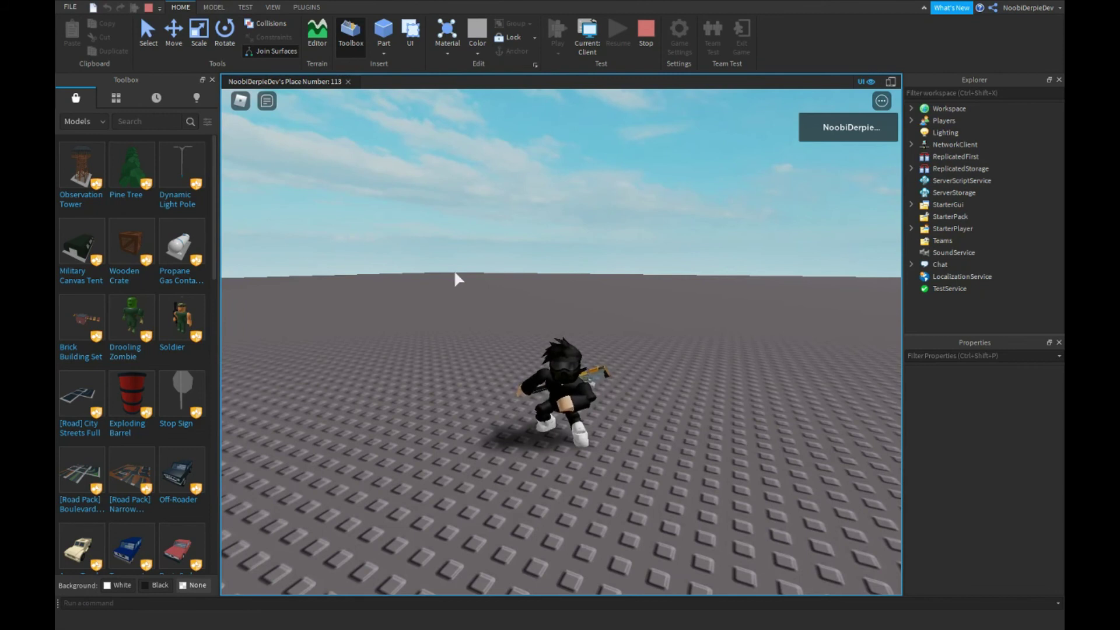
{"action": "key", "text": "F9"}
{"action": "left_click", "coordinate": [346, 194]}
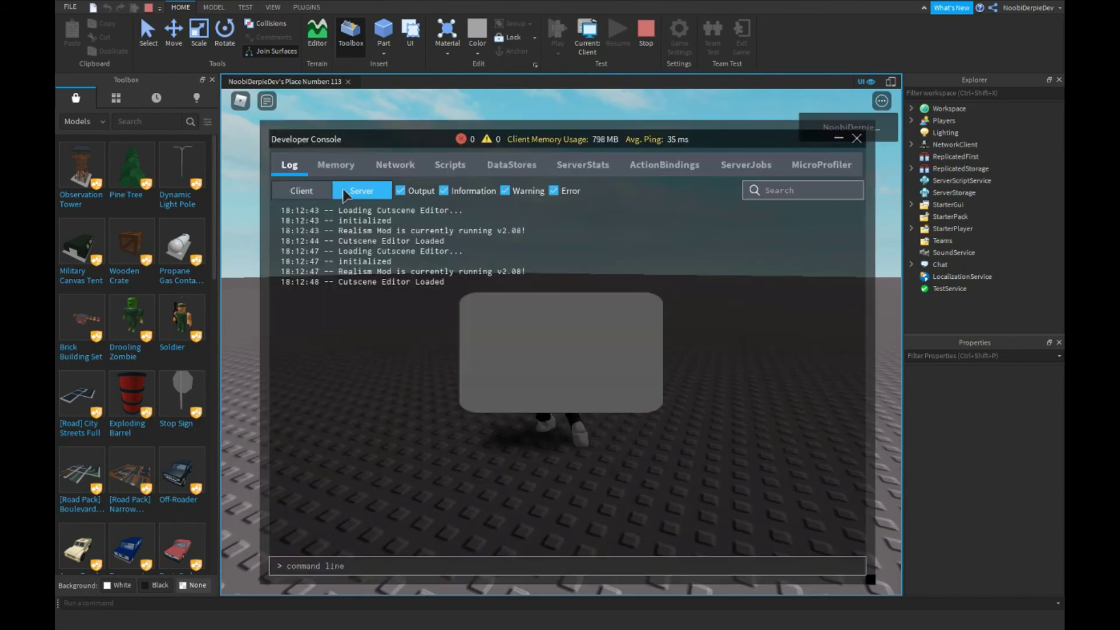
Close the Developer Console and raise graphics quality to view the white rounded panel
{"action": "key", "text": "F9"}
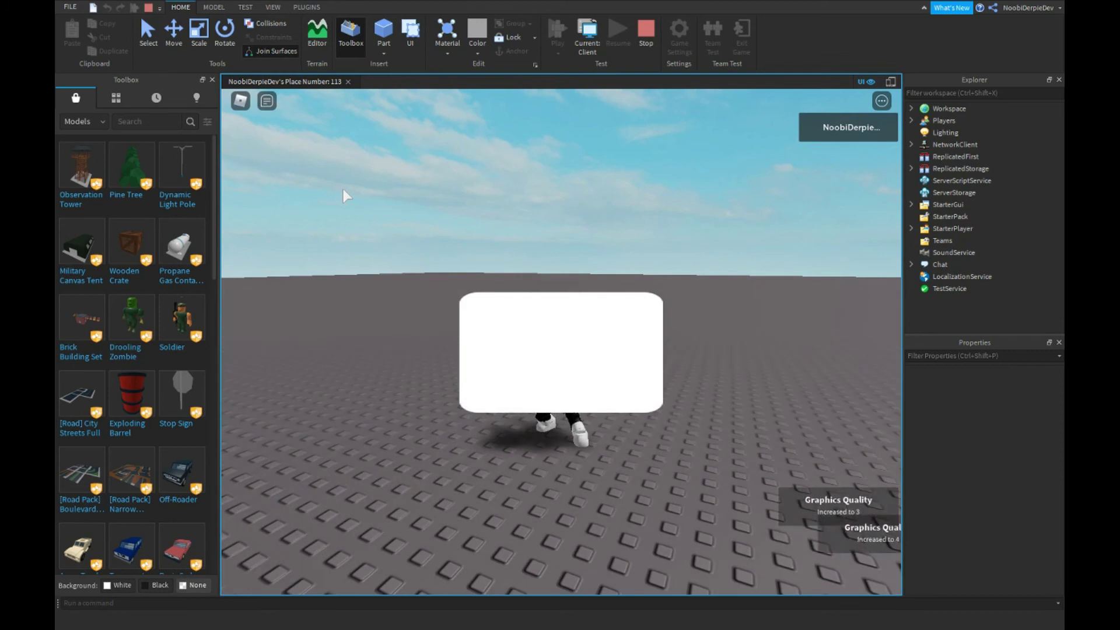
{"action": "key", "text": "F10"}
{"action": "key", "text": "F10"}
{"action": "key", "text": "F10"}
{"action": "key", "text": "F10"}
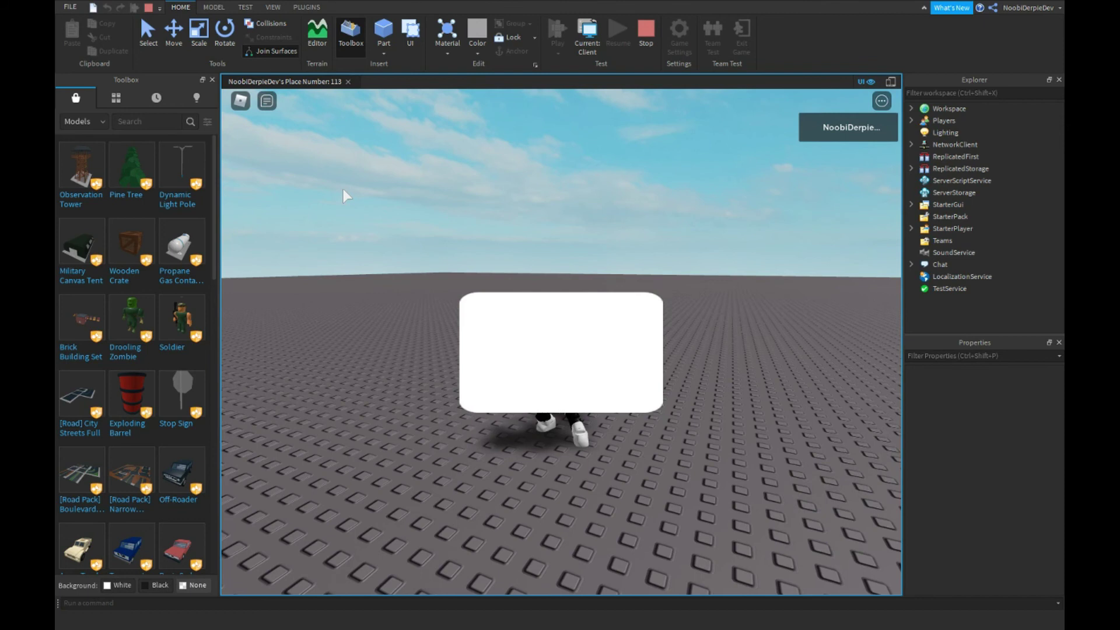
{"action": "scroll", "coordinate": [415, 217], "scroll_direction": "up", "scroll_amount": 5}
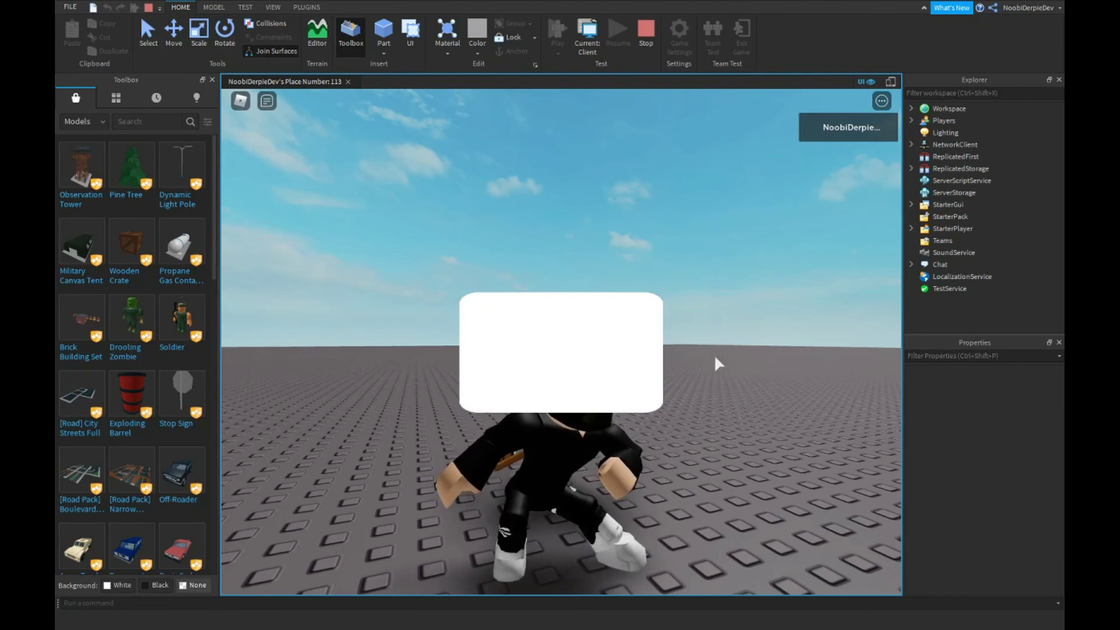
{"action": "mouse_move", "coordinate": [123, 260]}
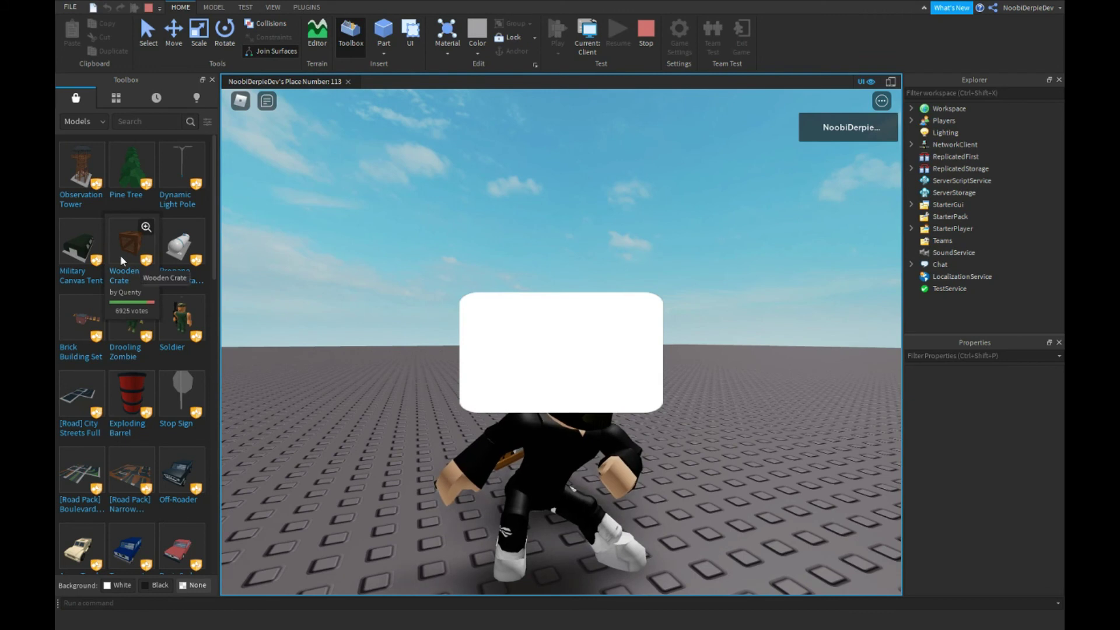